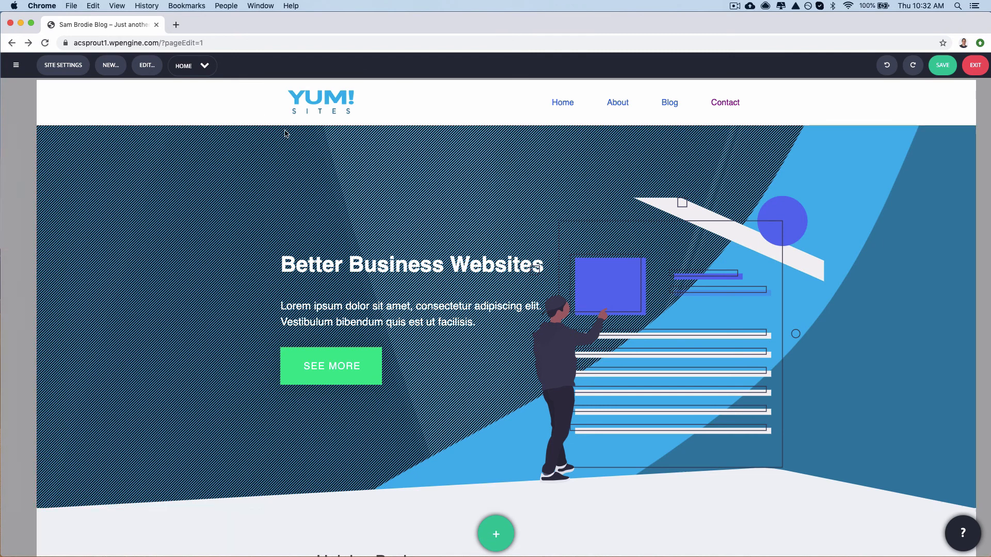
- Look through the home page's sections, from the hero to the row with the Social, Mobile and Web Design cards
{"action": "scroll", "coordinate": [292, 150], "scroll_direction": "up", "scroll_amount": 1}
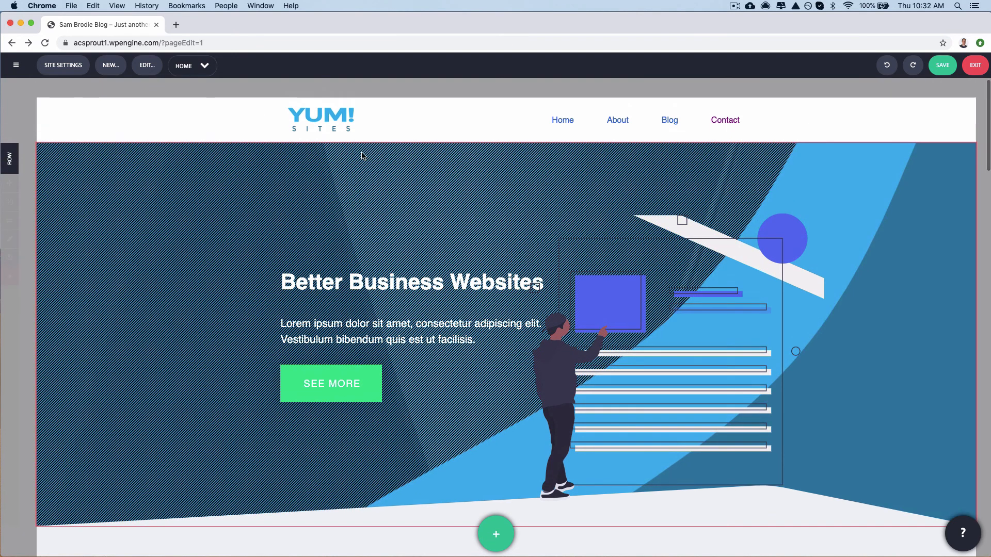
{"action": "scroll", "coordinate": [362, 156], "scroll_direction": "down", "scroll_amount": 2}
{"action": "scroll", "coordinate": [362, 156], "scroll_direction": "up", "scroll_amount": 1}
{"action": "scroll", "coordinate": [362, 156], "scroll_direction": "down", "scroll_amount": 7}
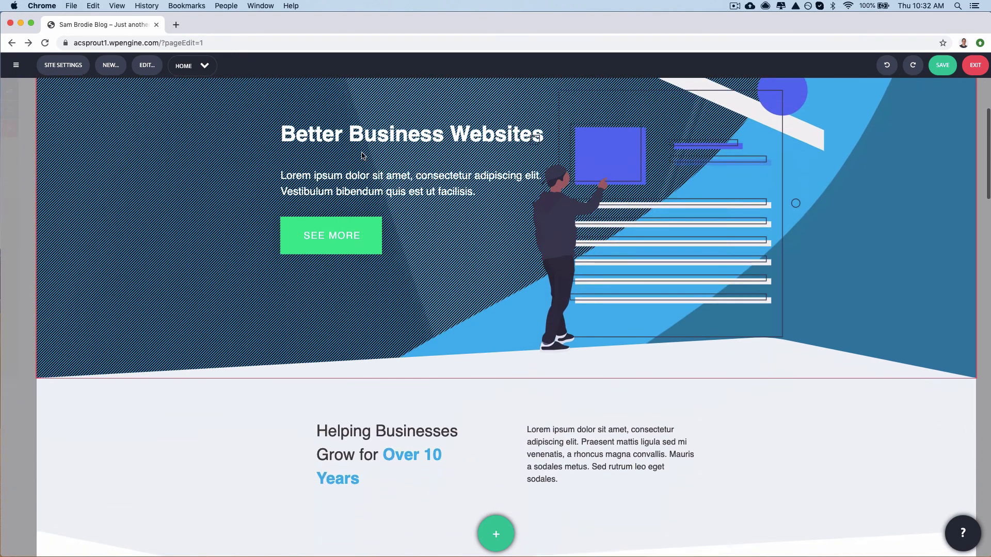
{"action": "scroll", "coordinate": [361, 152], "scroll_direction": "down", "scroll_amount": 5}
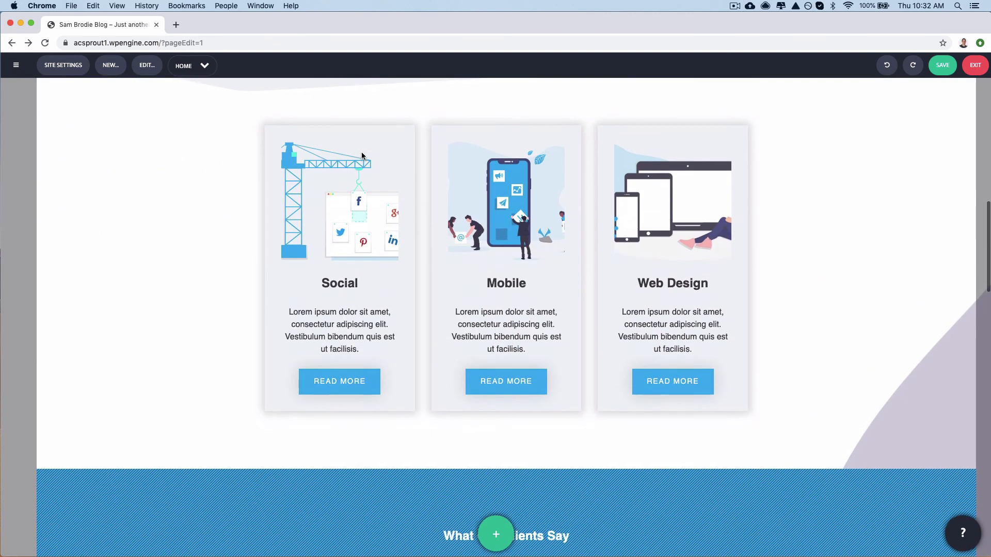
{"action": "scroll", "coordinate": [361, 155], "scroll_direction": "up", "scroll_amount": 1}
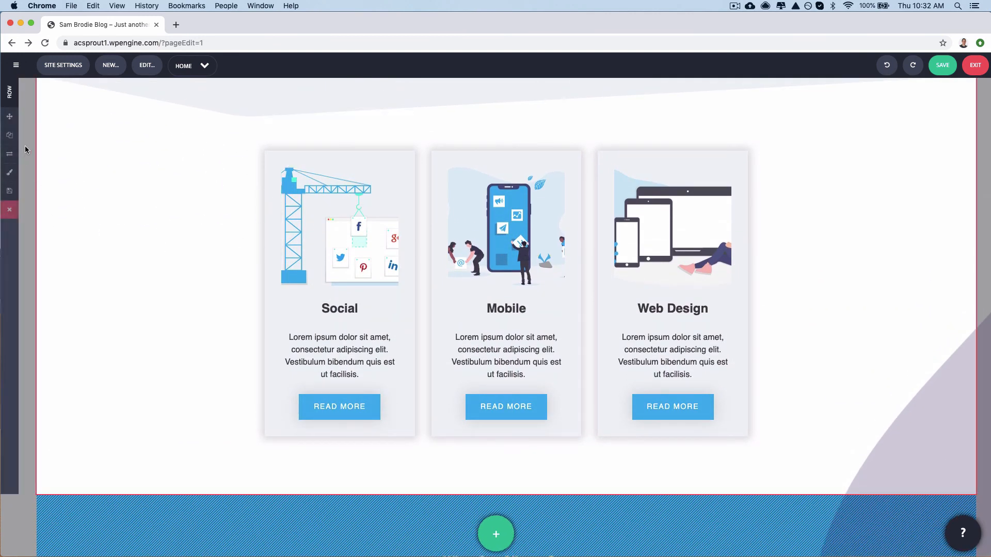
{"action": "scroll", "coordinate": [117, 227], "scroll_direction": "up", "scroll_amount": 2}
{"action": "scroll", "coordinate": [116, 258], "scroll_direction": "down", "scroll_amount": 1}
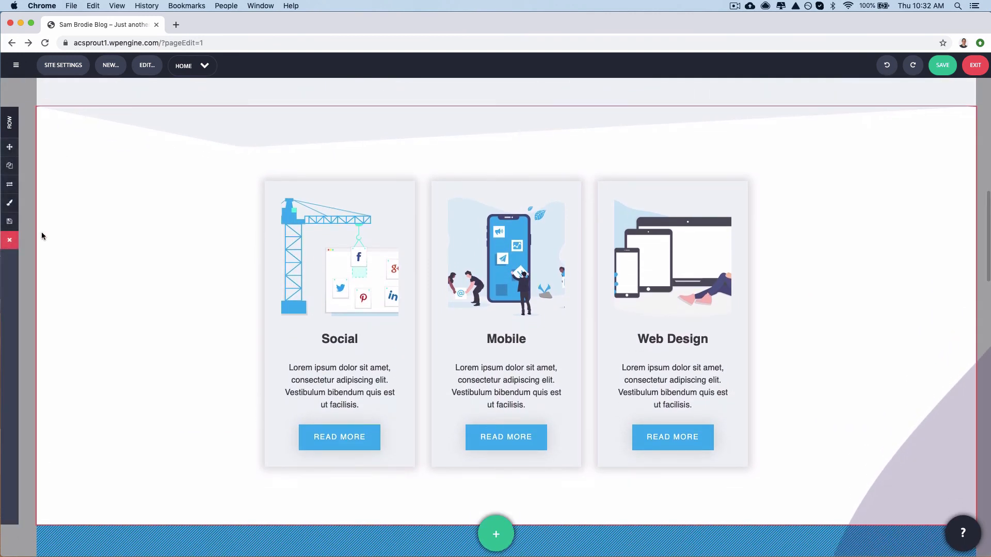
- Save the Social, Mobile and Web Design row as a template named "Awesome Row Template" in the folder "Row Folder"
{"action": "left_click", "coordinate": [10, 223]}
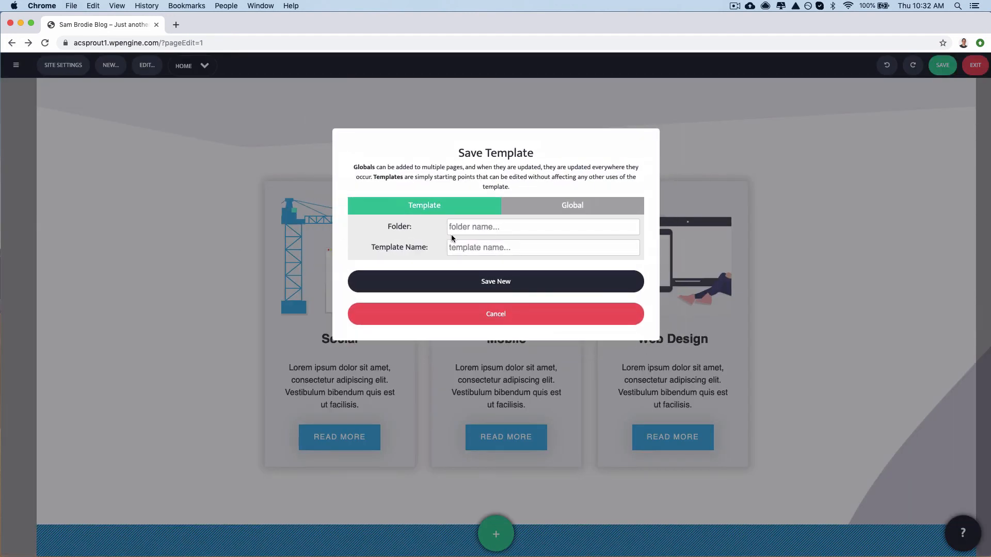
{"action": "left_click", "coordinate": [484, 227]}
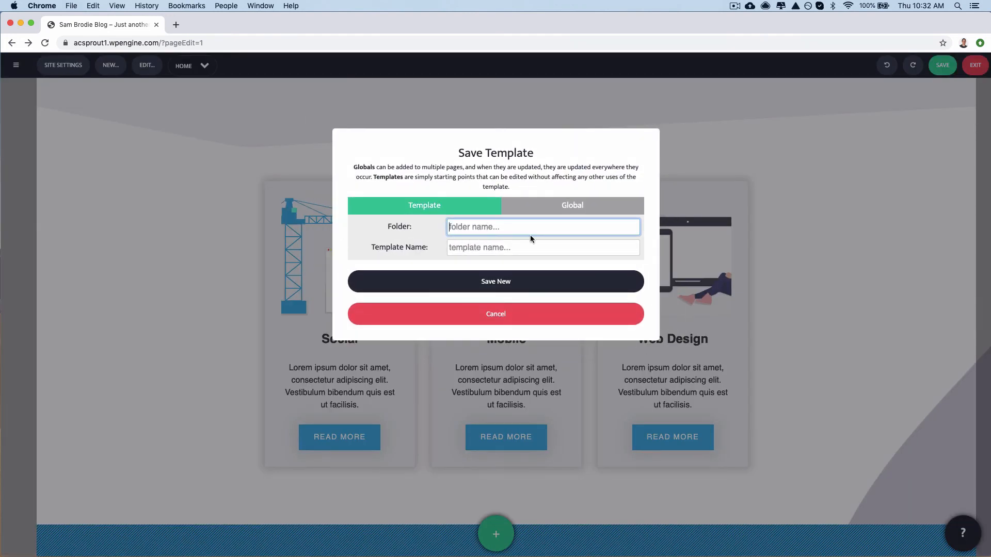
{"action": "left_click", "coordinate": [525, 206]}
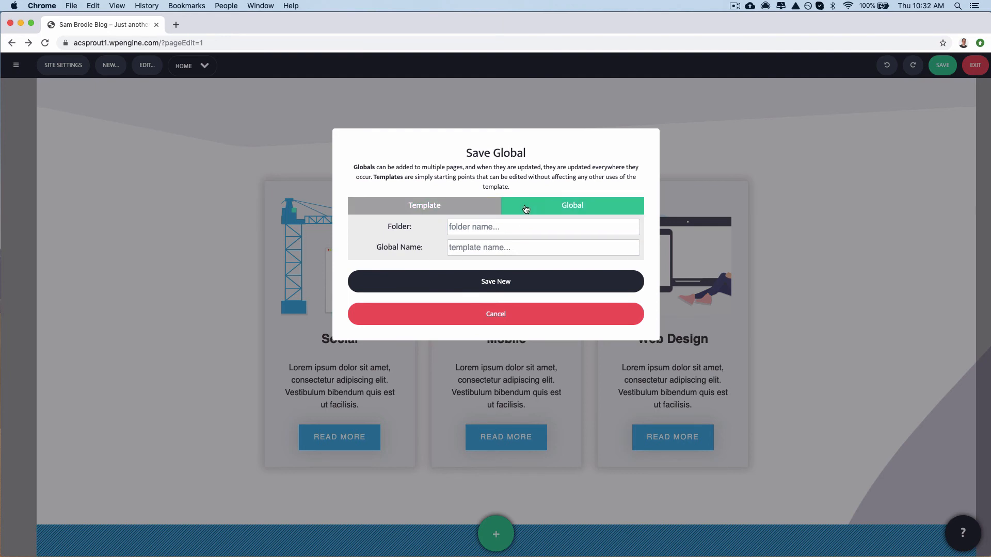
{"action": "left_click", "coordinate": [465, 206]}
{"action": "left_click", "coordinate": [491, 226]}
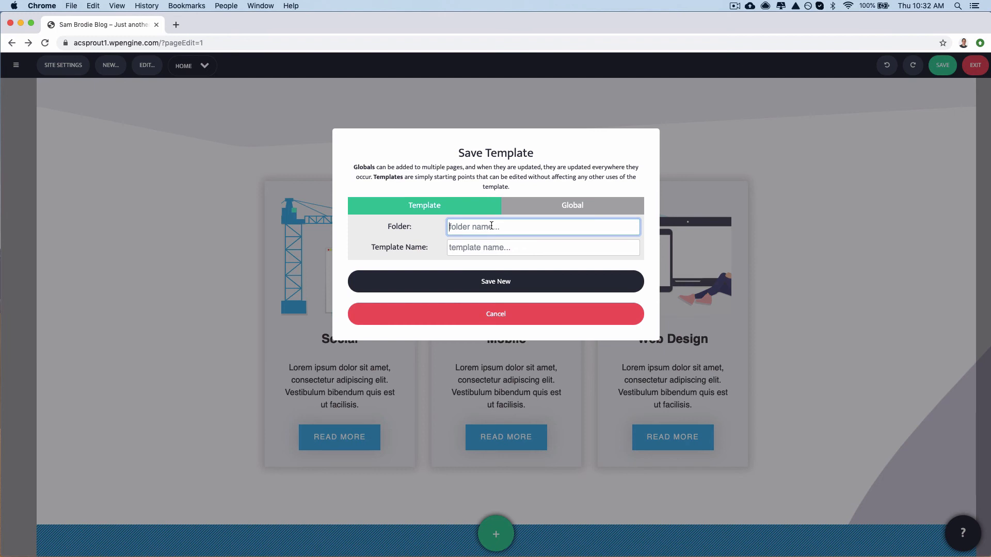
{"action": "type", "text": "Row Folder"}
{"action": "key", "text": "Tab"}
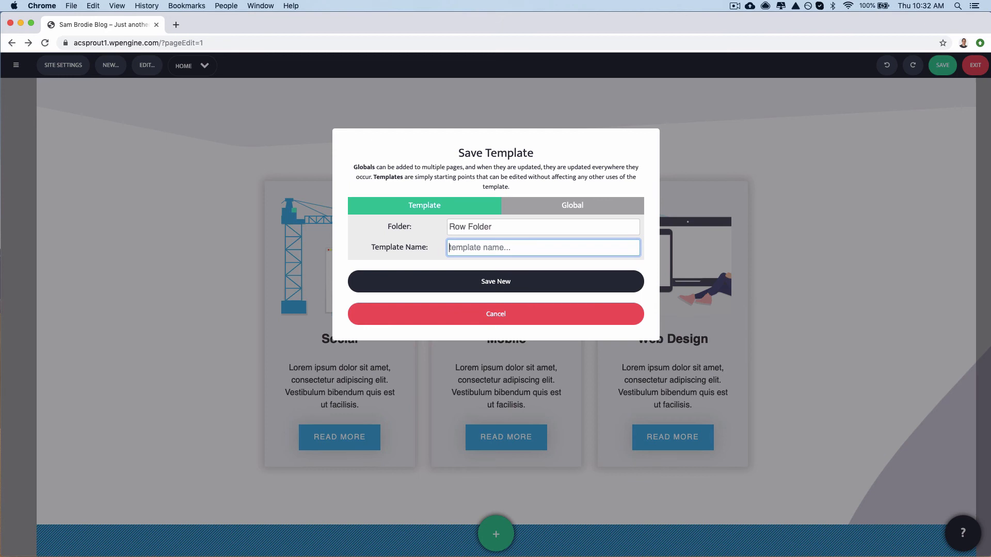
{"action": "type", "text": "Awesome Row Template"}
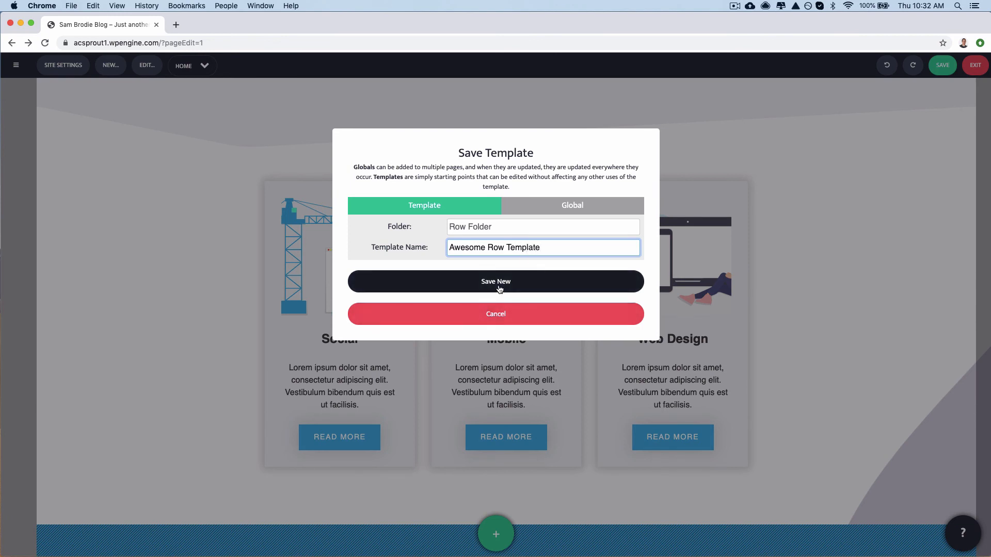
{"action": "left_click", "coordinate": [500, 285]}
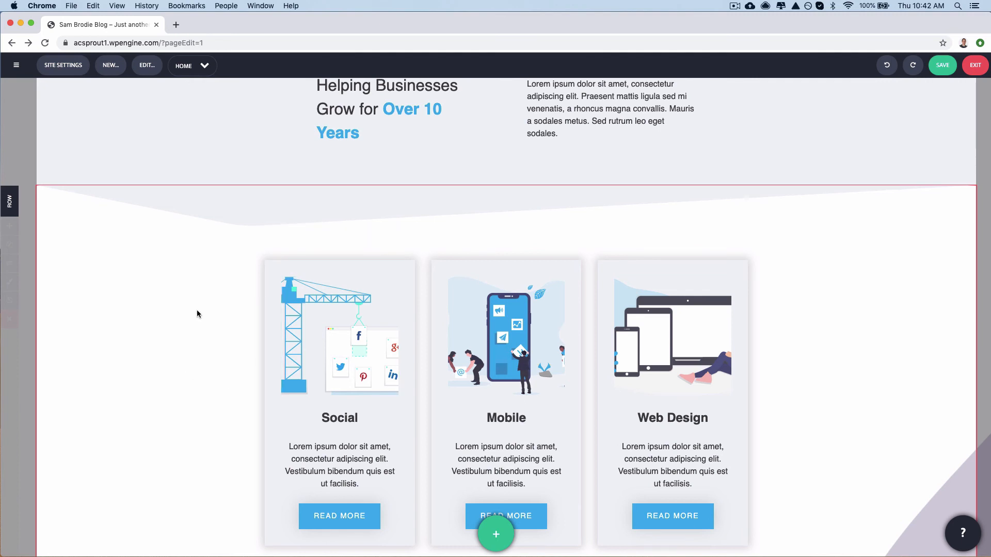
- Insert the Awesome Row Template from Row Folder directly below the "What We Do" section and check the placed row
{"action": "left_click", "coordinate": [496, 534]}
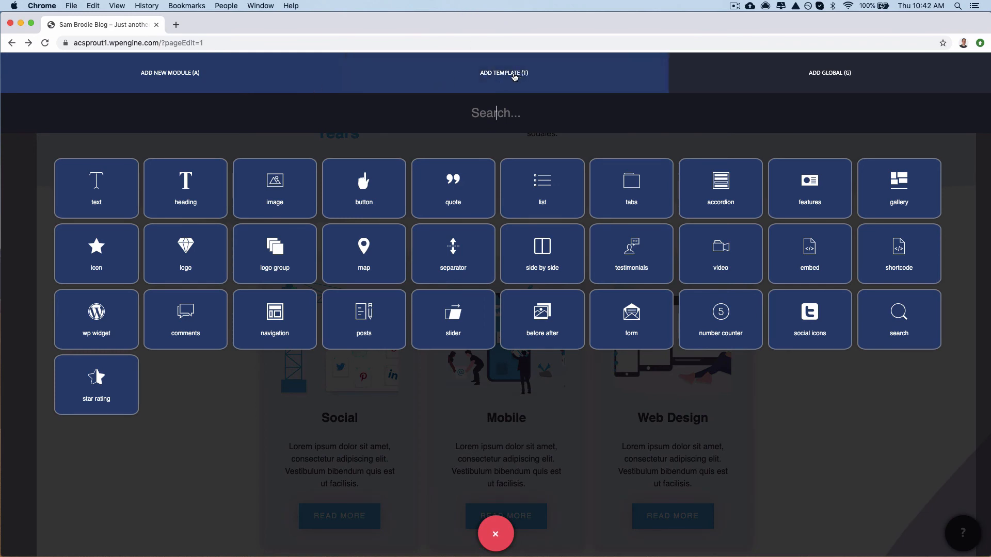
{"action": "left_click", "coordinate": [514, 77]}
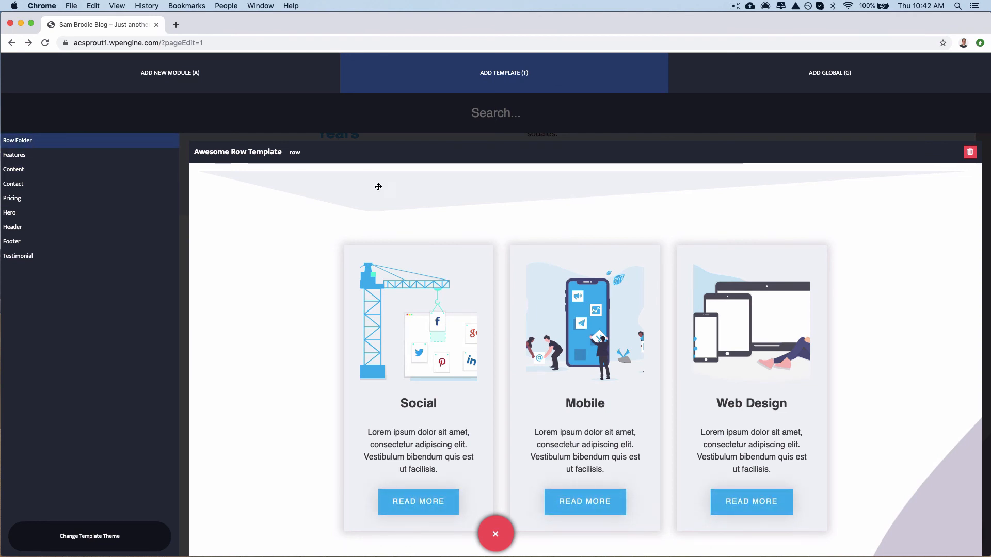
{"action": "scroll", "coordinate": [405, 269], "scroll_direction": "down", "scroll_amount": 1}
{"action": "scroll", "coordinate": [404, 268], "scroll_direction": "up", "scroll_amount": 1}
{"action": "left_click_drag", "start_coordinate": [298, 372], "coordinate": [412, 366]}
{"action": "scroll", "coordinate": [410, 238], "scroll_direction": "down", "scroll_amount": 17}
{"action": "scroll", "coordinate": [411, 236], "scroll_direction": "down", "scroll_amount": 2}
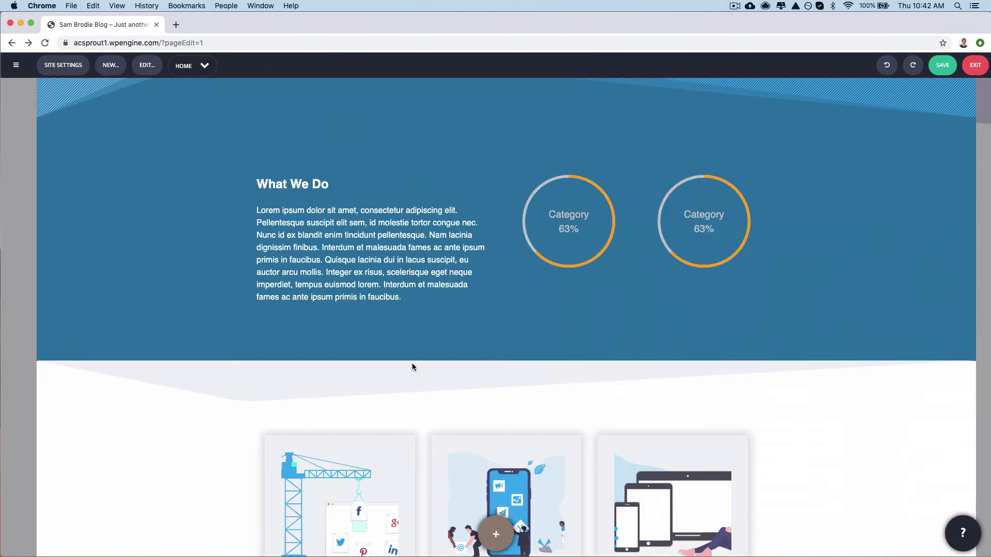
{"action": "scroll", "coordinate": [460, 391], "scroll_direction": "down", "scroll_amount": 5}
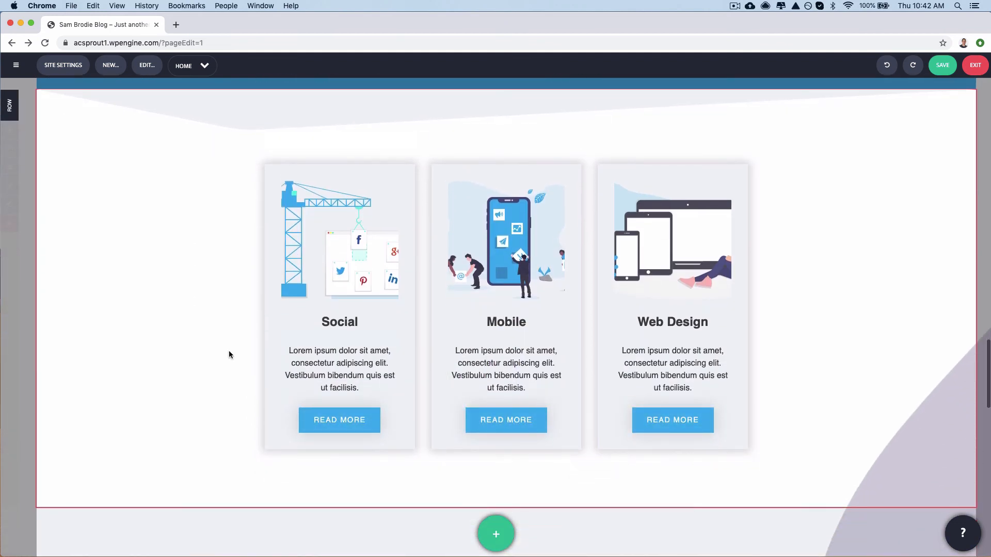
{"action": "mouse_move", "coordinate": [364, 328]}
{"action": "scroll", "coordinate": [471, 220], "scroll_direction": "down", "scroll_amount": 2}
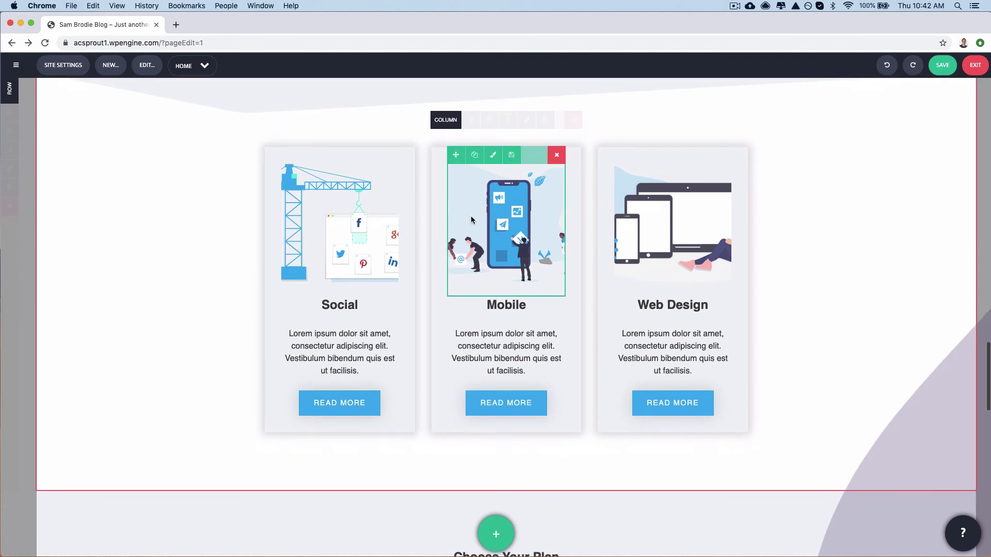
{"action": "scroll", "coordinate": [471, 220], "scroll_direction": "up", "scroll_amount": 2}
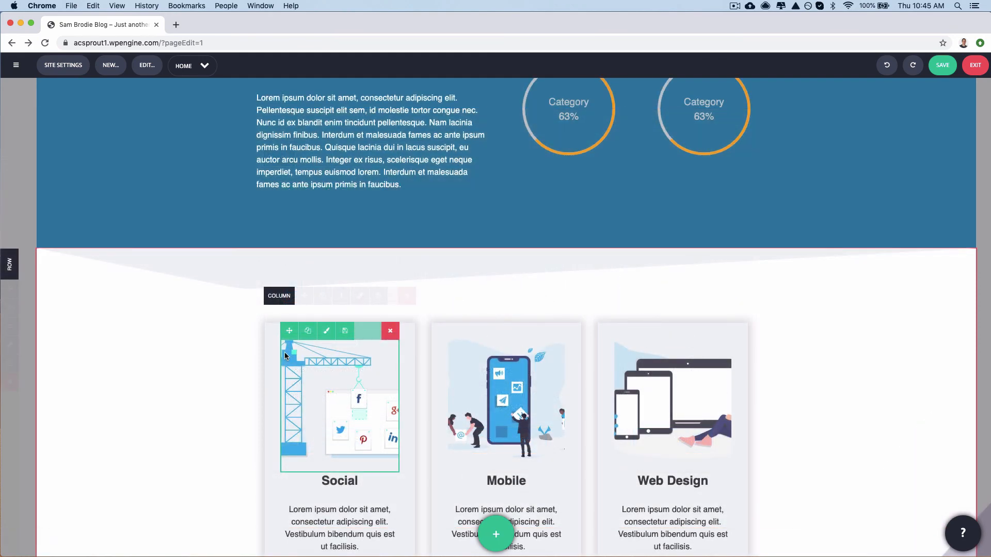
- Save the whole home page as a template named "Page 1" in the folder "Page templates folder"
{"action": "scroll", "coordinate": [284, 352], "scroll_direction": "up", "scroll_amount": 3}
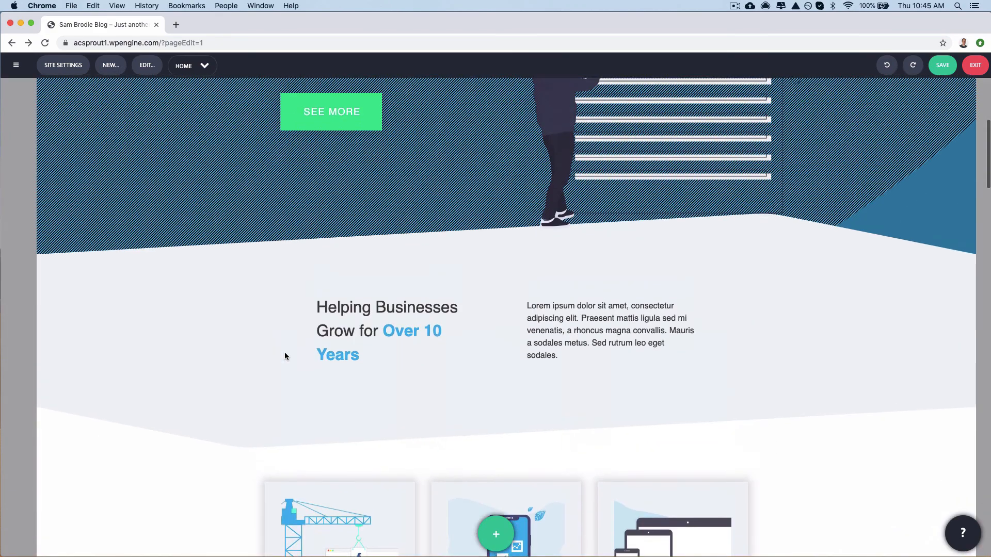
{"action": "scroll", "coordinate": [284, 352], "scroll_direction": "up", "scroll_amount": 10}
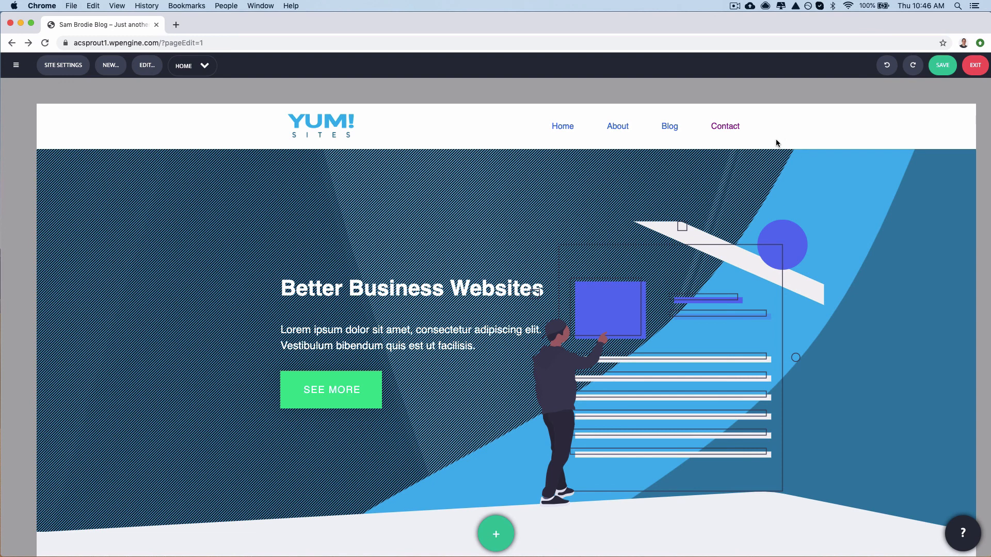
{"action": "left_click", "coordinate": [943, 69]}
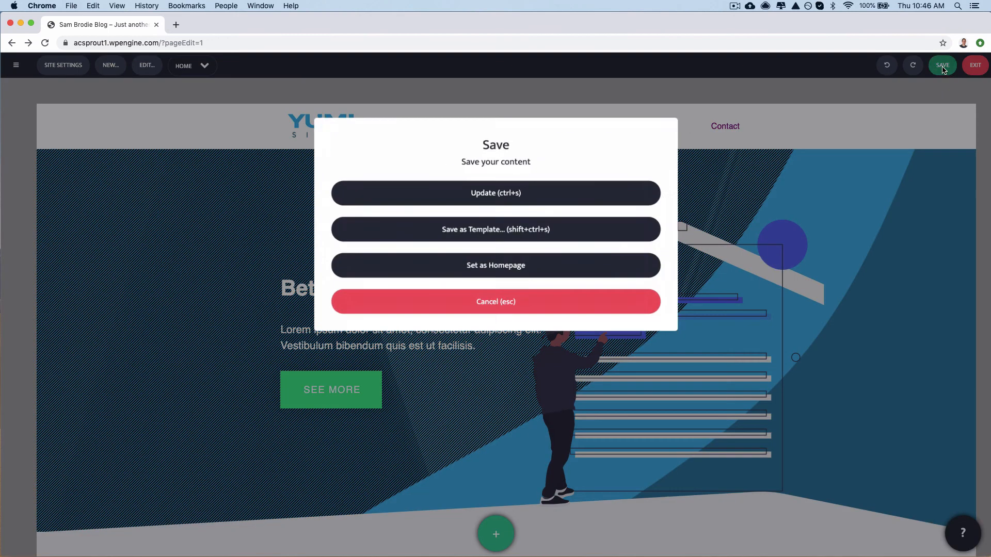
{"action": "left_click", "coordinate": [488, 230]}
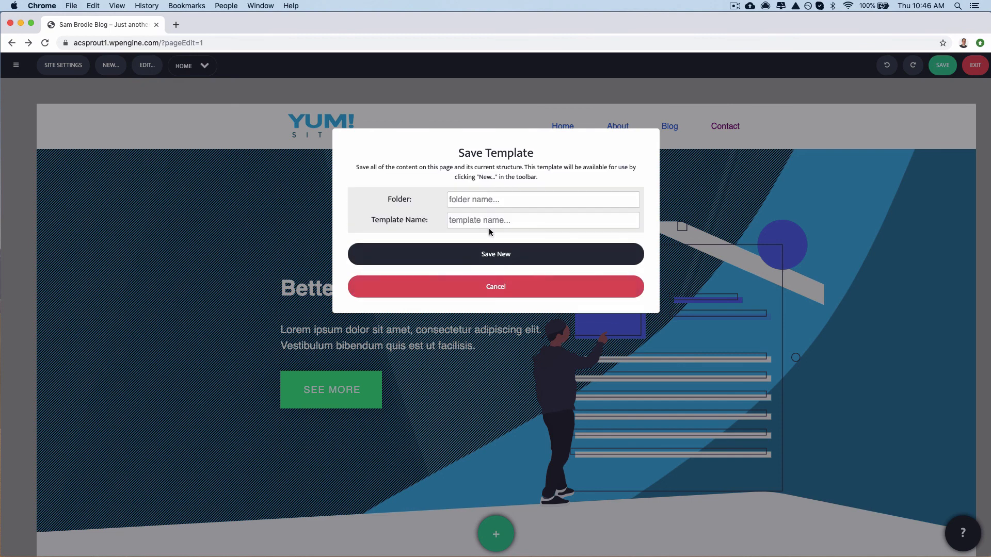
{"action": "left_click", "coordinate": [467, 201]}
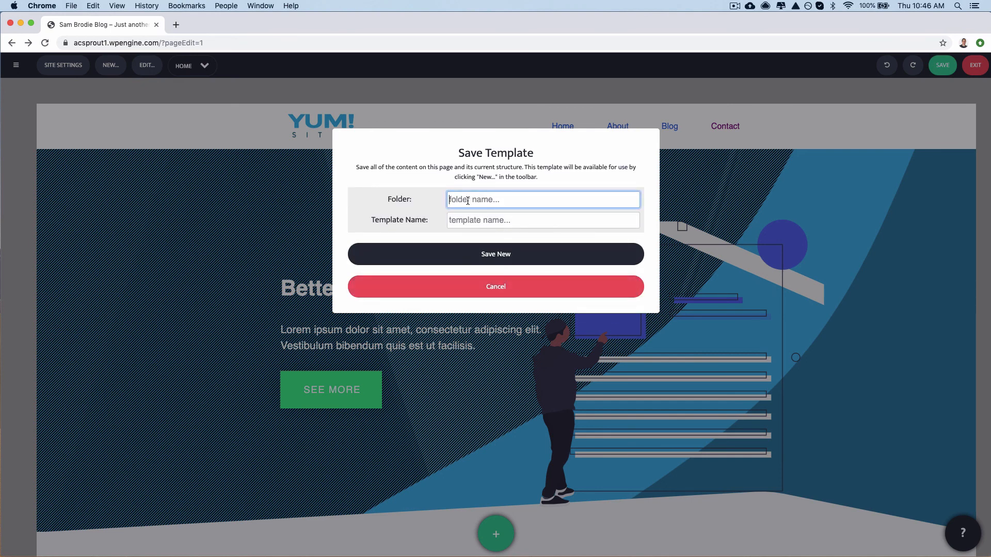
{"action": "type", "text": "Page templates folder"}
{"action": "key", "text": "Tab"}
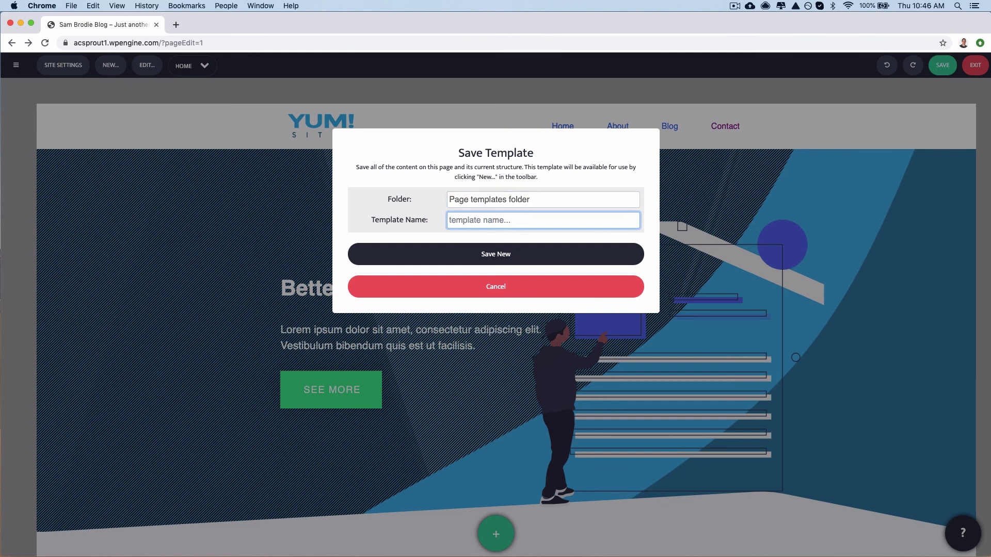
{"action": "type", "text": "Page 1"}
{"action": "left_click", "coordinate": [485, 255]}
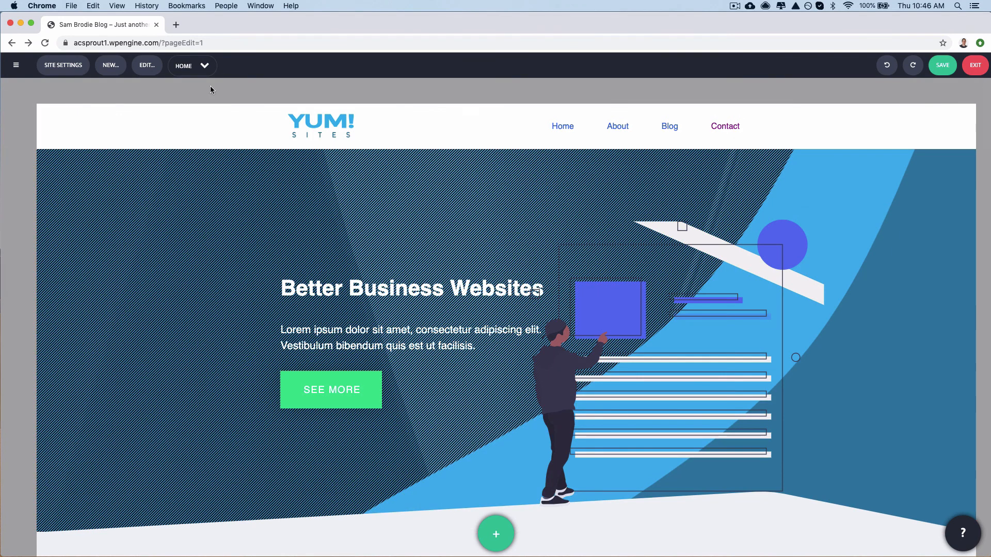
- Save the unsaved changes and create a page titled "This is the template page" from the Page 1 template in Page templates folder
{"action": "left_click", "coordinate": [114, 69]}
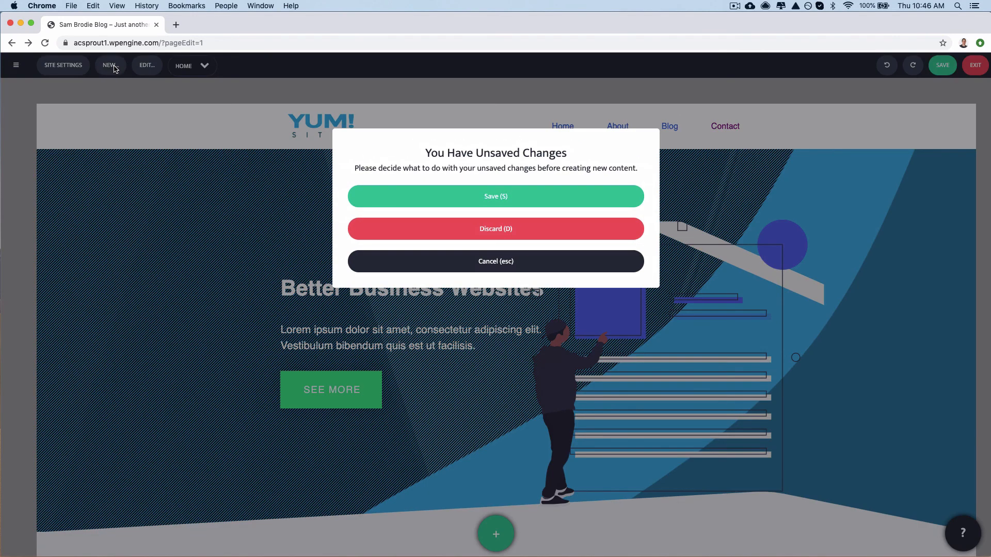
{"action": "left_click", "coordinate": [505, 197]}
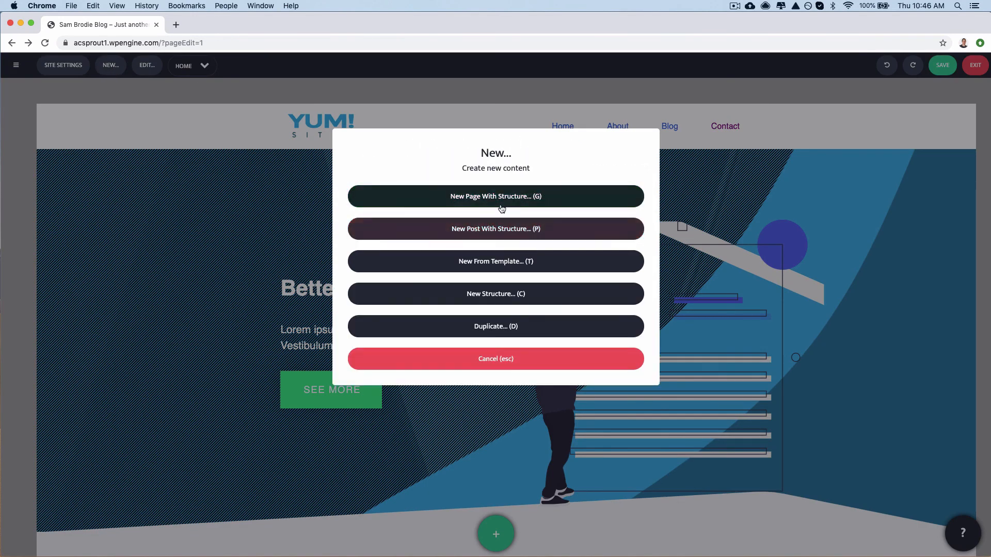
{"action": "left_click", "coordinate": [535, 266]}
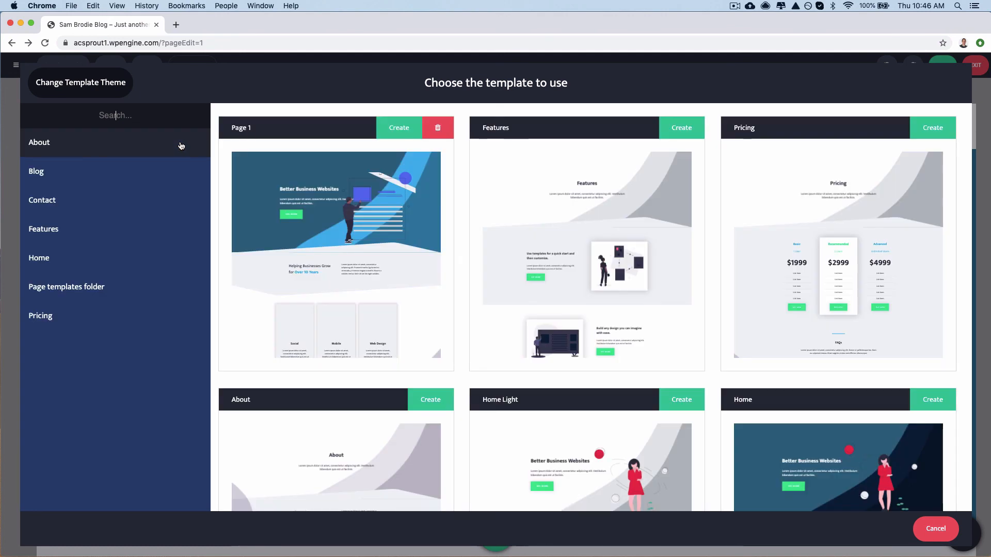
{"action": "left_click", "coordinate": [123, 291]}
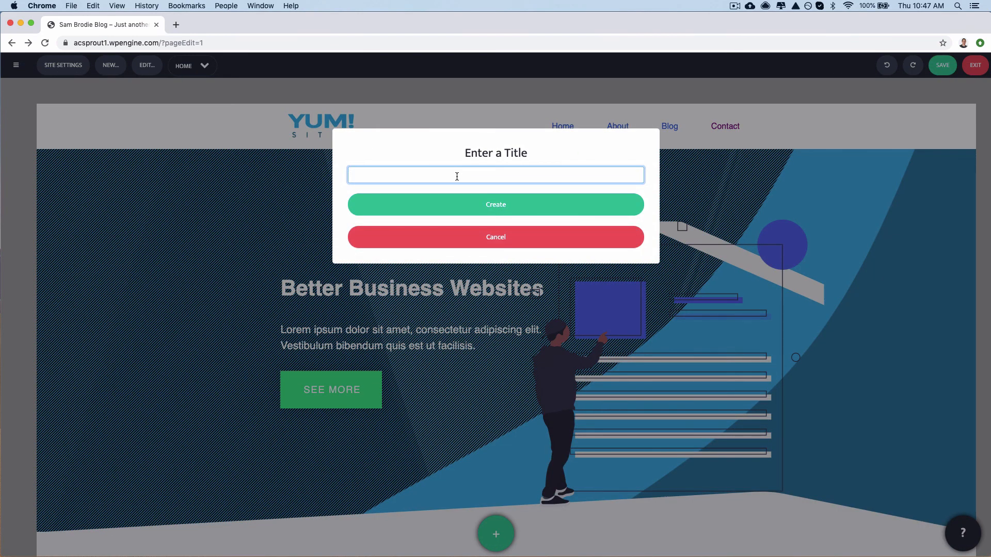
{"action": "type", "text": "This is"}
{"action": "key", "text": "BackSpace"}
{"action": "key", "text": "BackSpace"}
{"action": "type", "text": "is the template page"}
{"action": "left_click", "coordinate": [503, 205]}
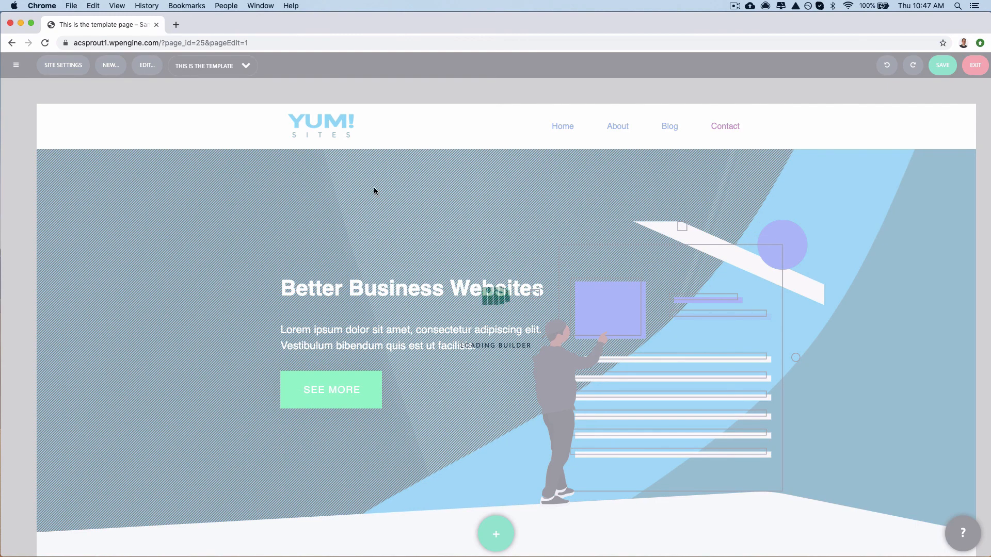
- Review the sections of the page created from the template, from the hero through the lower rows and back
{"action": "scroll", "coordinate": [405, 191], "scroll_direction": "down", "scroll_amount": 2}
{"action": "scroll", "coordinate": [405, 191], "scroll_direction": "up", "scroll_amount": 1}
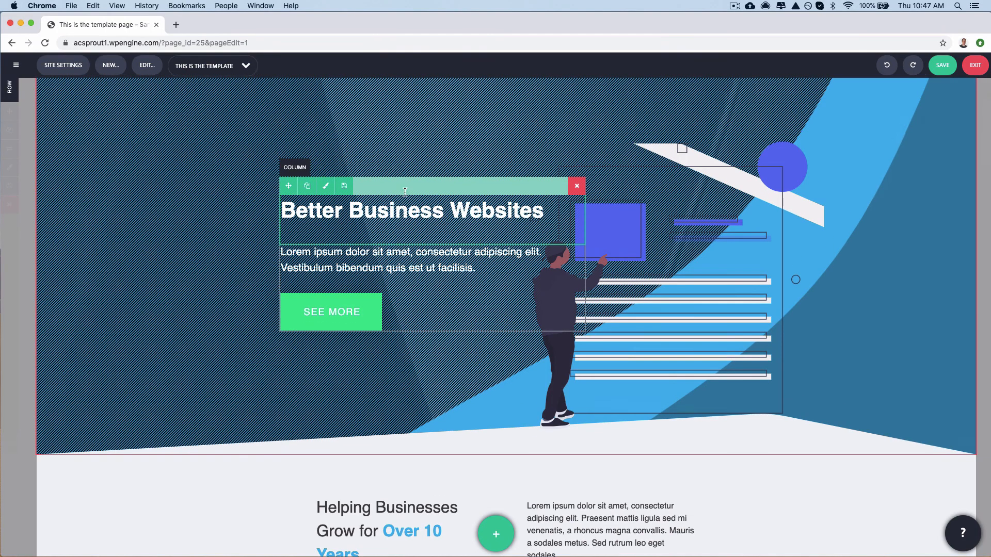
{"action": "scroll", "coordinate": [404, 192], "scroll_direction": "up", "scroll_amount": 2}
{"action": "scroll", "coordinate": [404, 192], "scroll_direction": "down", "scroll_amount": 20}
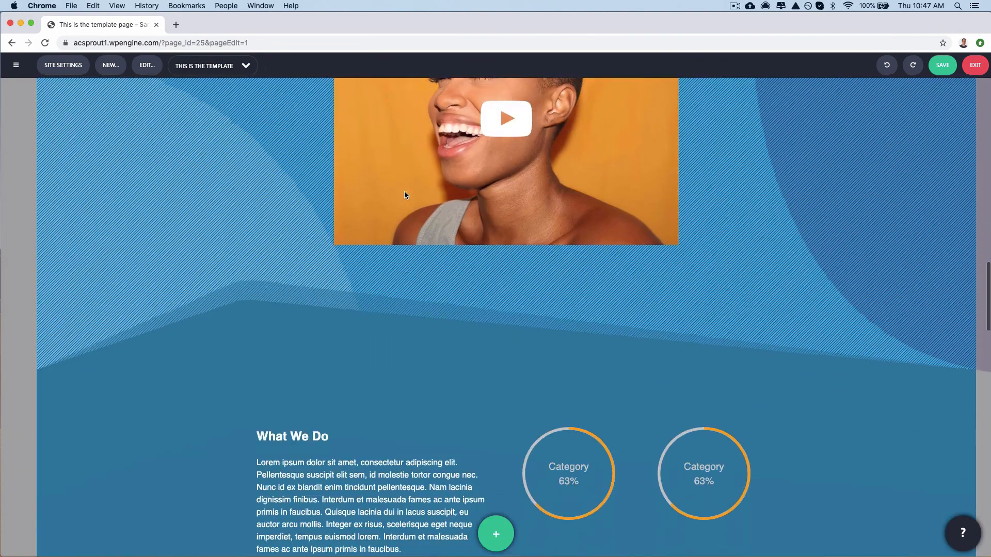
{"action": "scroll", "coordinate": [404, 195], "scroll_direction": "down", "scroll_amount": 15}
{"action": "scroll", "coordinate": [404, 195], "scroll_direction": "up", "scroll_amount": 10}
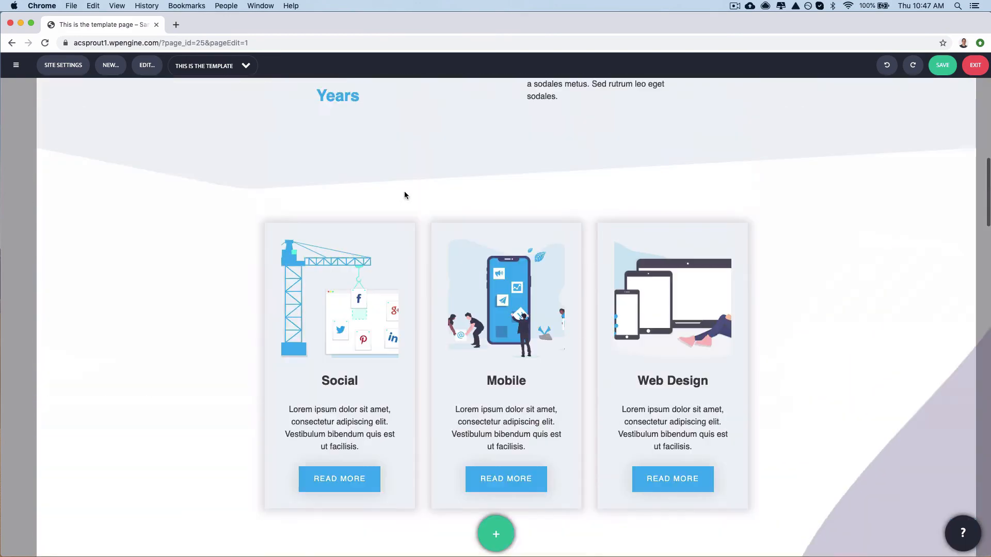
{"action": "scroll", "coordinate": [404, 195], "scroll_direction": "up", "scroll_amount": 20}
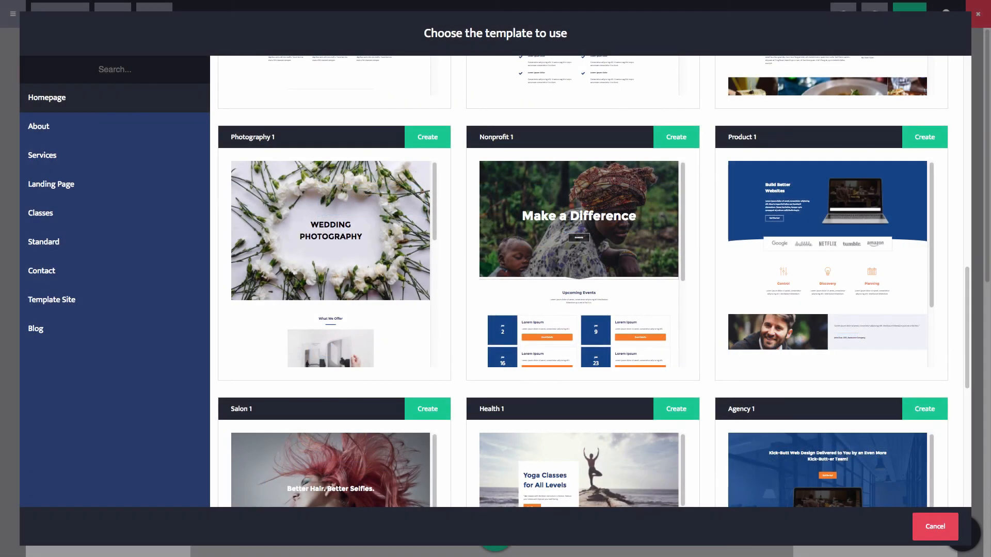
- Browse the Homepage designs in the template chooser
{"action": "scroll", "coordinate": [582, 282], "scroll_direction": "down", "scroll_amount": 2}
{"action": "scroll", "coordinate": [583, 282], "scroll_direction": "down", "scroll_amount": 2}
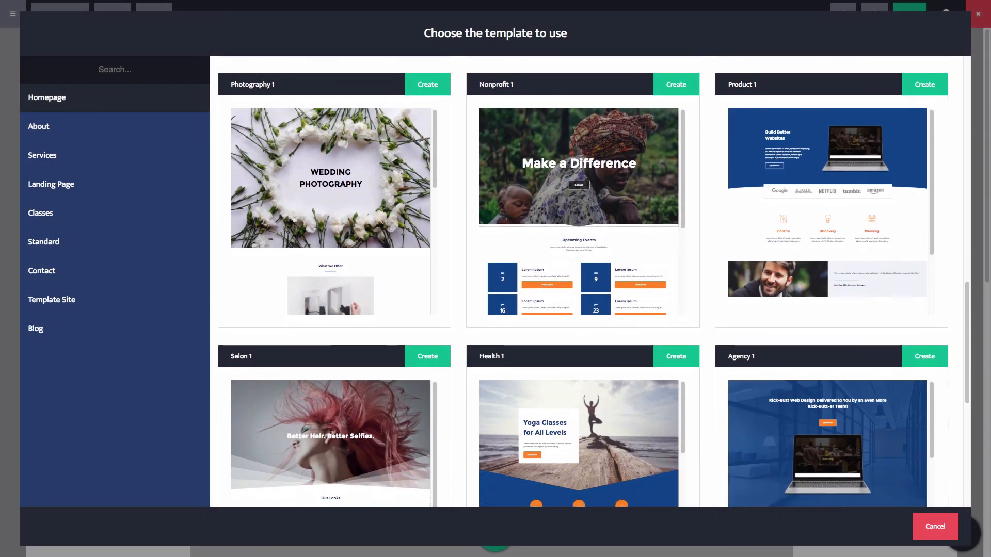
- Browse the Headers and Pricing row templates, add the Pricing Tiers Monthly Annual row below the testimonial, and try its Annually option
{"action": "scroll", "coordinate": [583, 281], "scroll_direction": "down", "scroll_amount": 1}
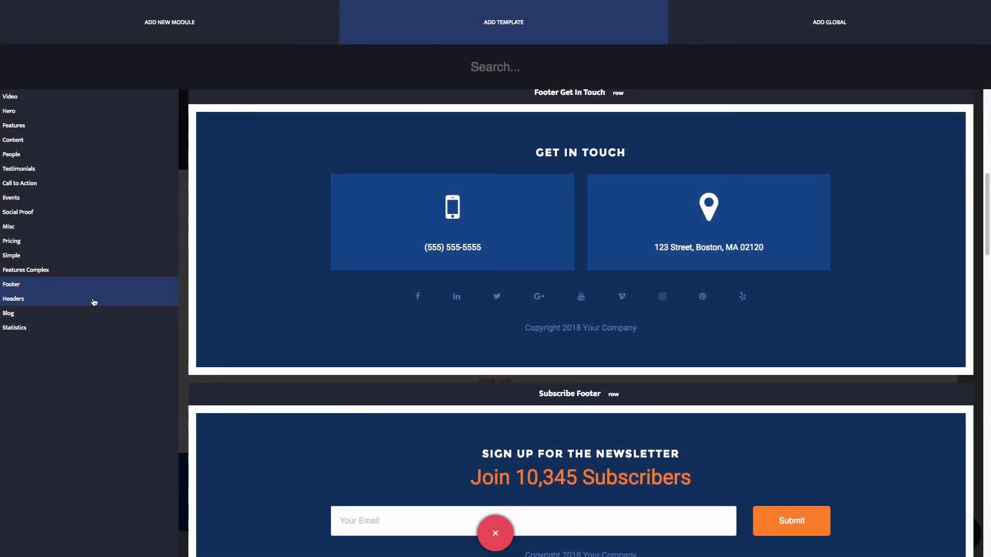
{"action": "left_click", "coordinate": [94, 300]}
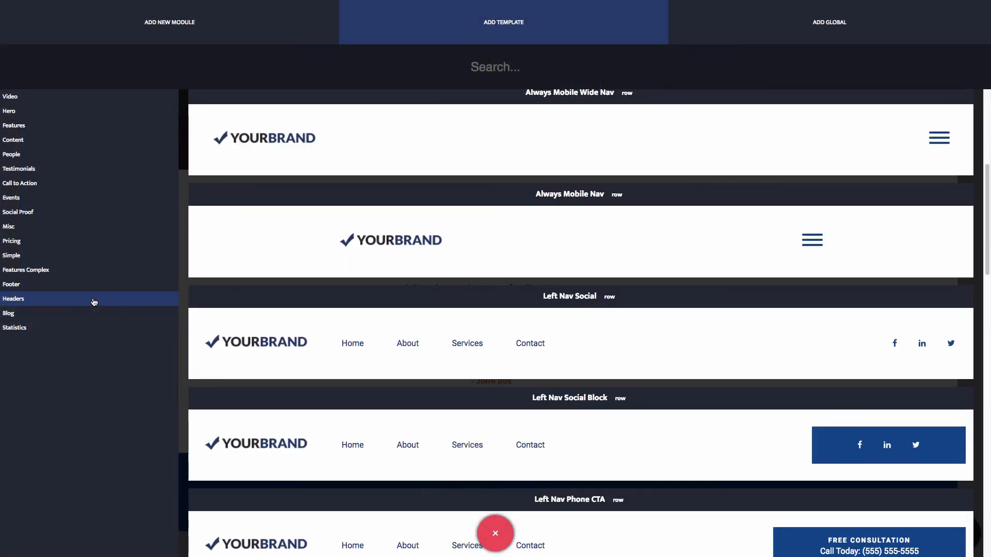
{"action": "left_click", "coordinate": [95, 241]}
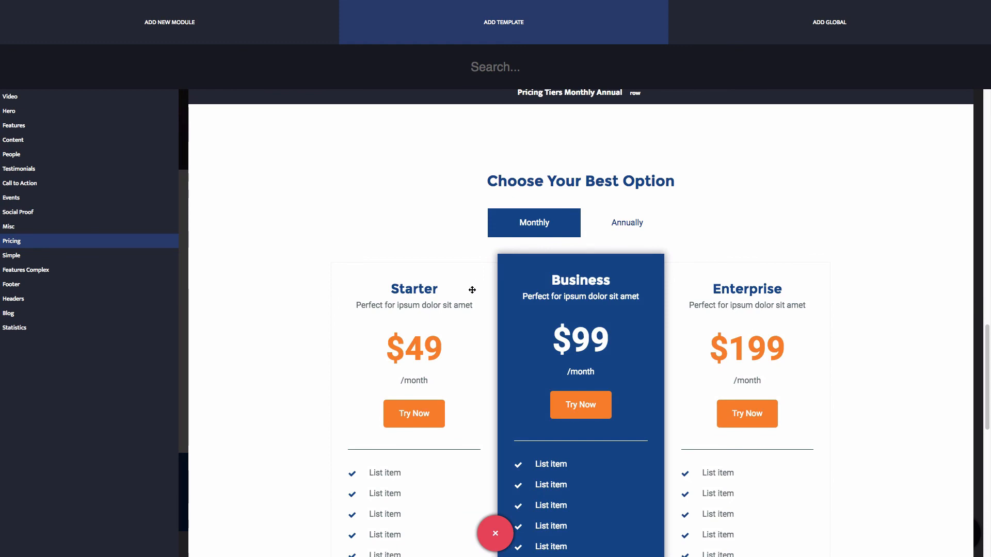
{"action": "left_click_drag", "start_coordinate": [347, 277], "coordinate": [446, 430]}
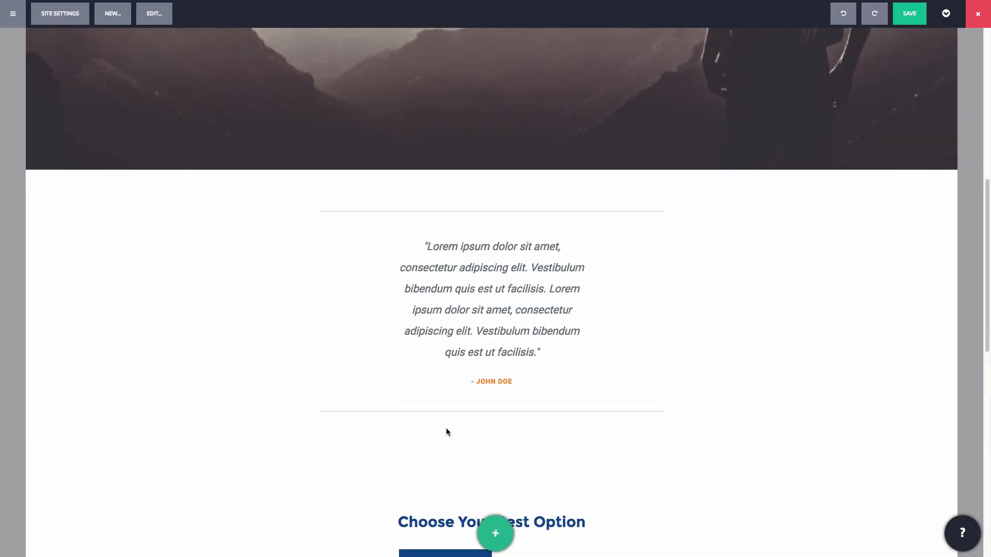
{"action": "scroll", "coordinate": [648, 398], "scroll_direction": "down", "scroll_amount": 5}
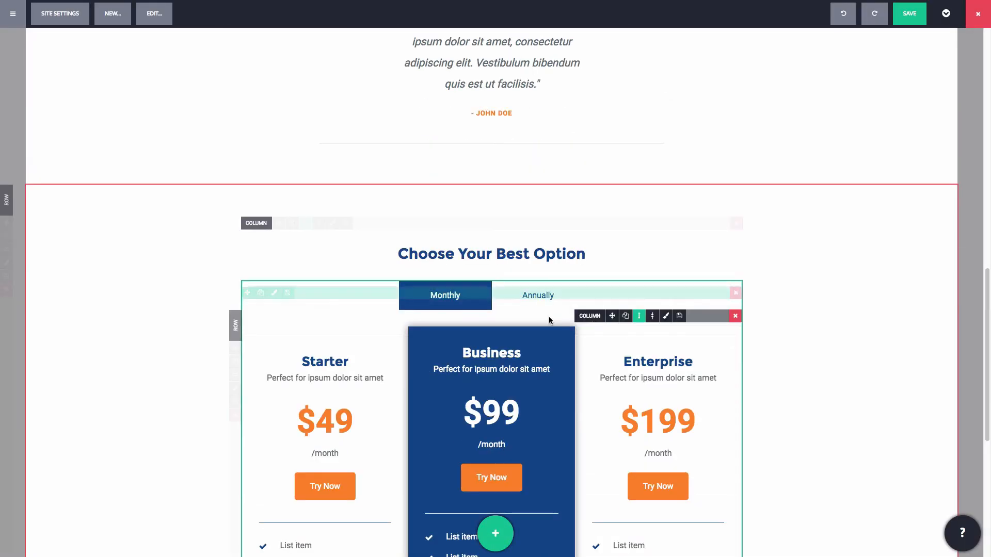
{"action": "left_click", "coordinate": [539, 304]}
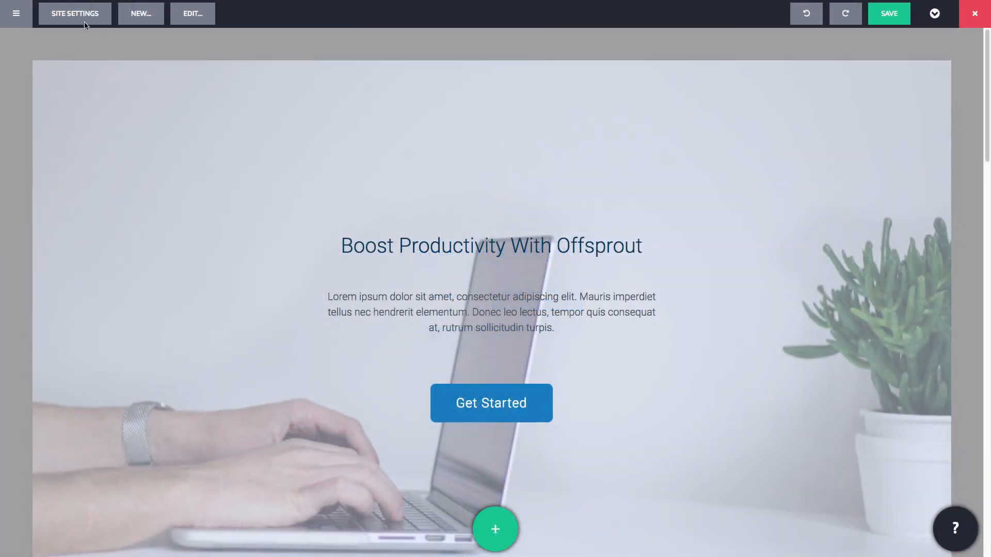
- Open the template site's WordPress admin and check the installed plugins and themes needed for Template Sites for Offsprout
{"action": "left_click", "coordinate": [18, 16]}
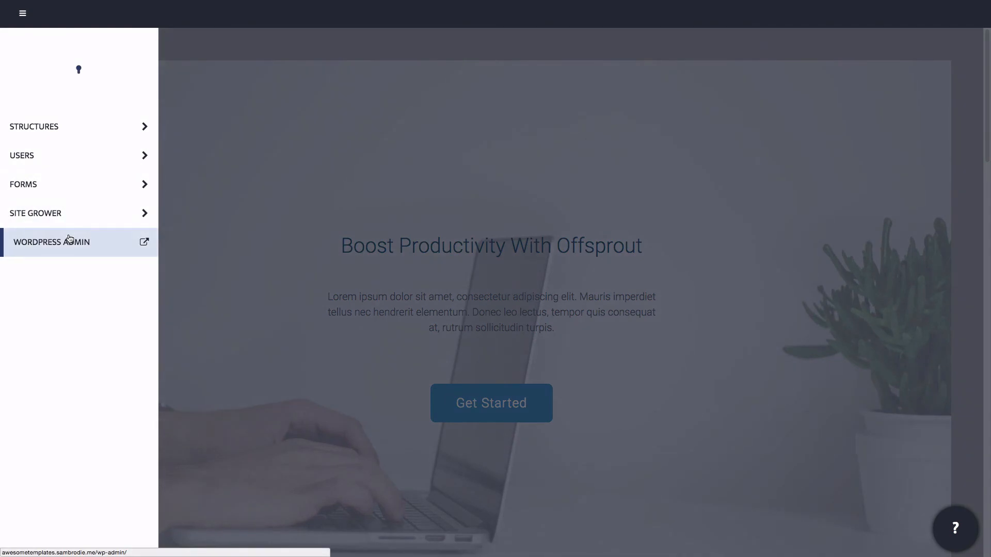
{"action": "left_click", "coordinate": [72, 239]}
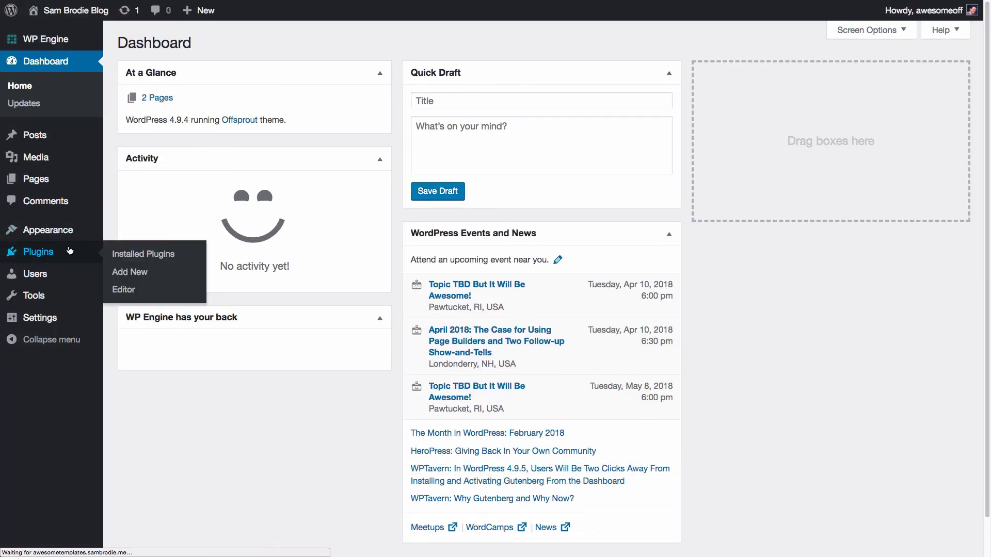
{"action": "left_click", "coordinate": [70, 252]}
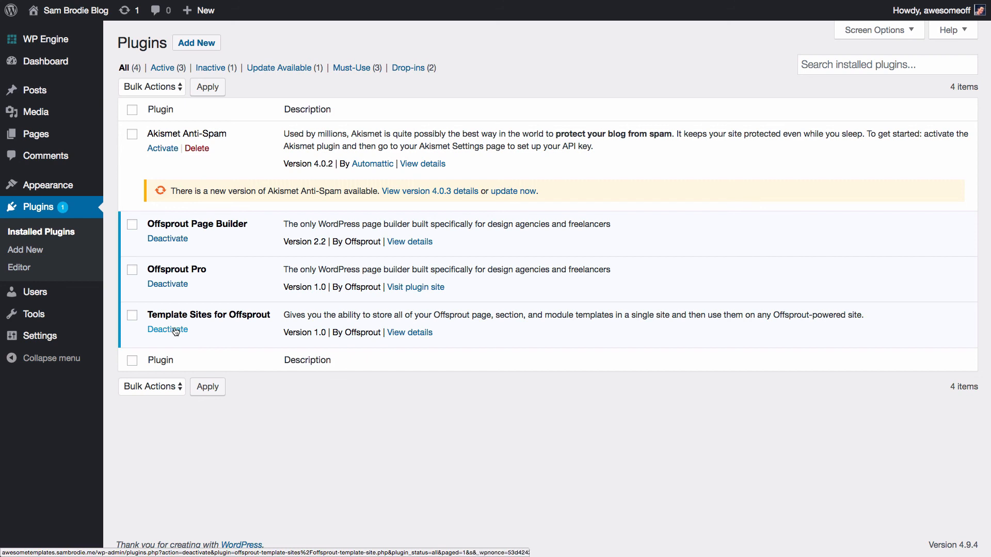
{"action": "mouse_move", "coordinate": [74, 185]}
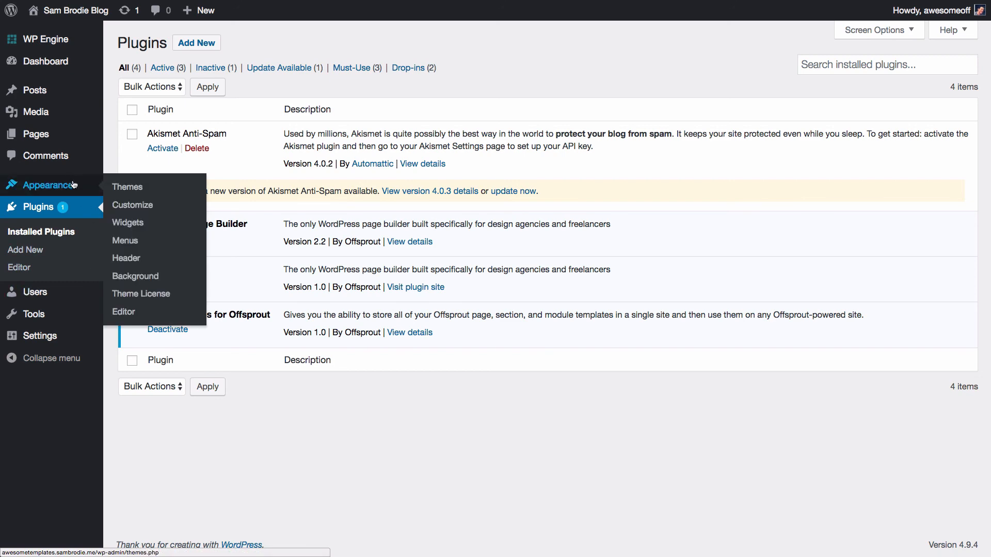
{"action": "left_click", "coordinate": [122, 186]}
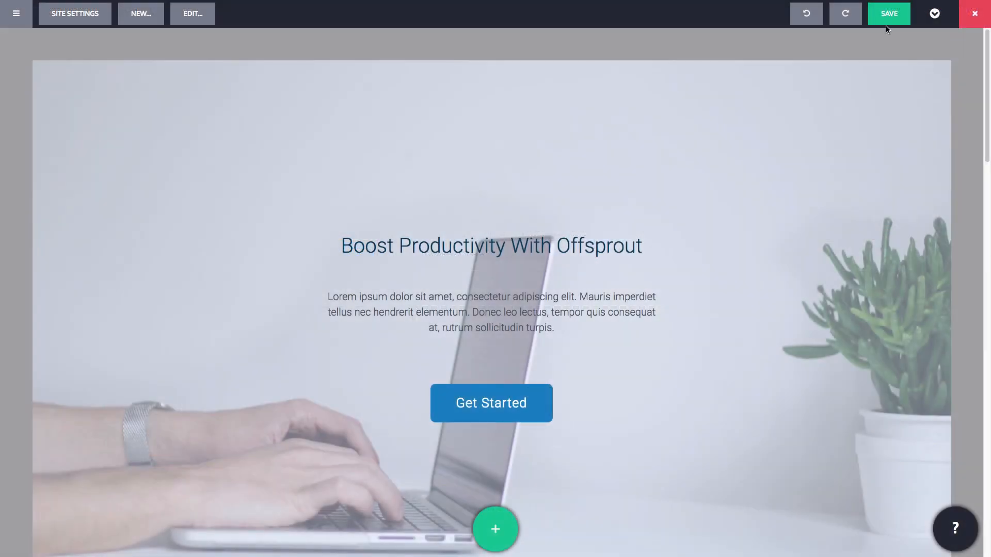
- Save the template site's "Boost Productivity With Offsprout" page as a template named "Awesome" in a new folder "Awesome Templates"
{"action": "left_click", "coordinate": [885, 23]}
{"action": "left_click", "coordinate": [494, 206]}
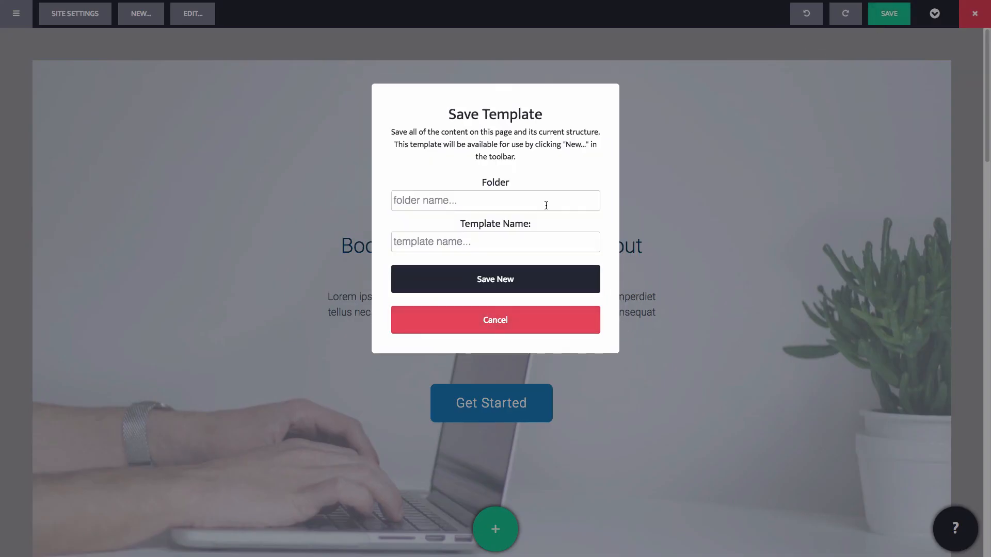
{"action": "type", "text": "Awesome "}
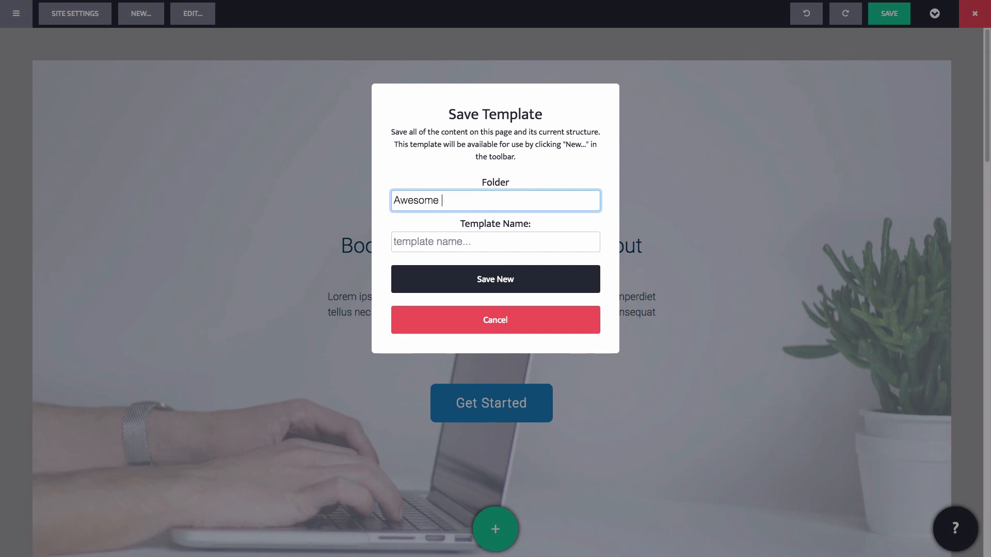
{"action": "type", "text": "Templates"}
{"action": "key", "text": "Tab"}
{"action": "type", "text": "Awesome"}
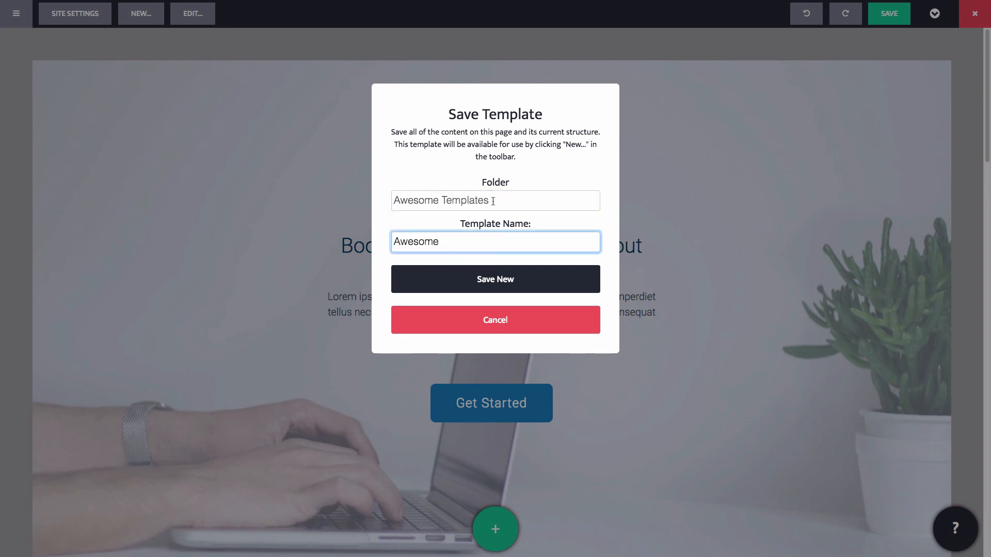
{"action": "left_click", "coordinate": [497, 274]}
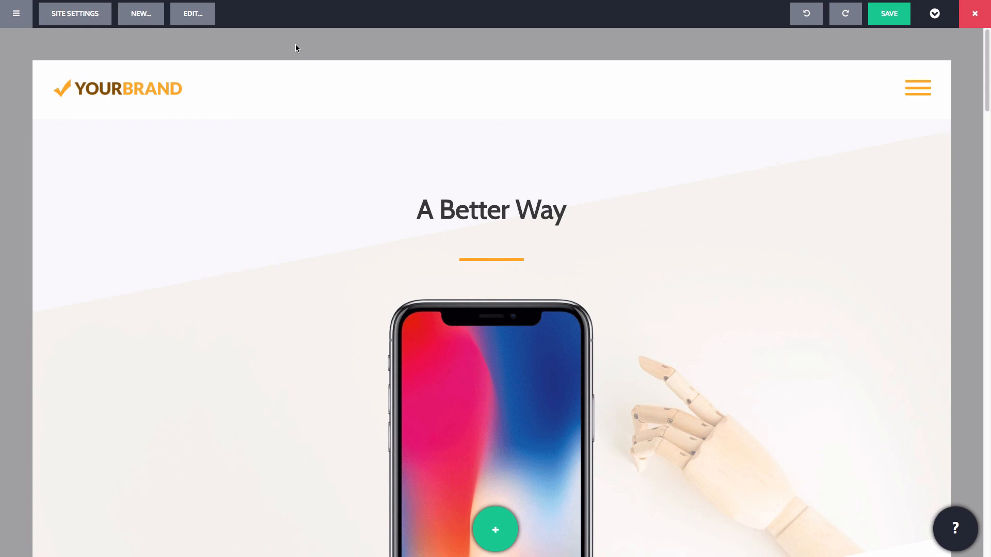
- On the "A Better Way" site, set Template Remote URL 2 to the awesometemplates site's address and save the site's changes
{"action": "left_click", "coordinate": [86, 22]}
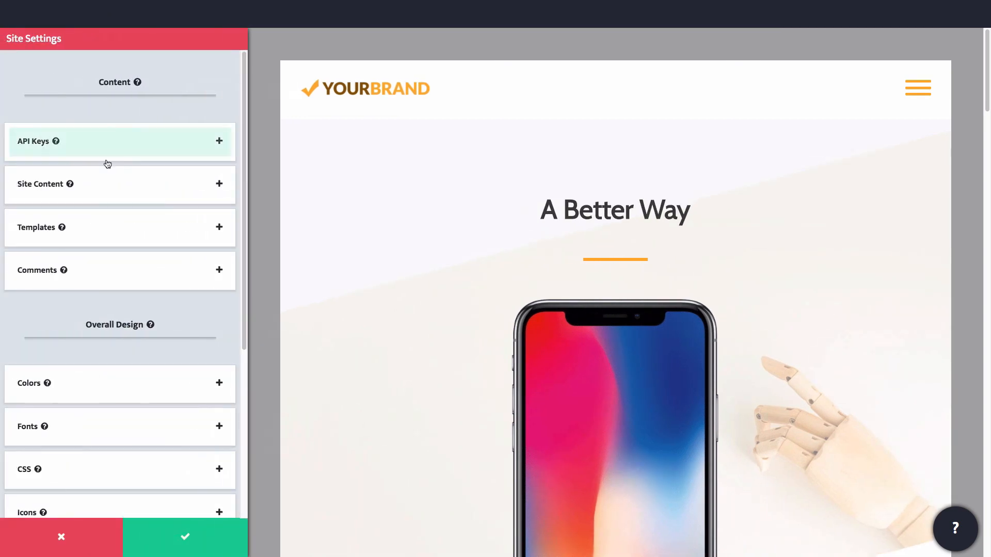
{"action": "left_click", "coordinate": [110, 228]}
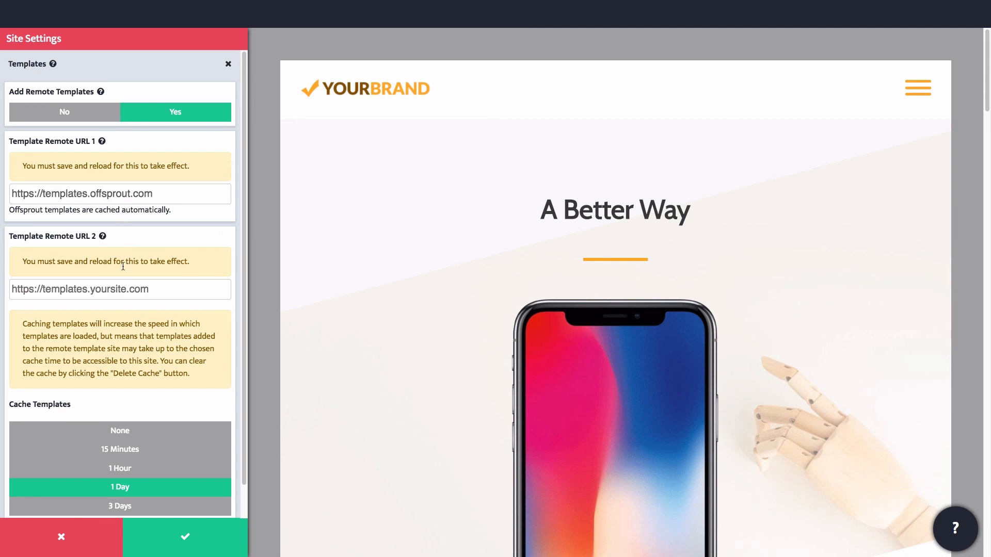
{"action": "left_click", "coordinate": [125, 286]}
{"action": "type", "text": "http://awesometemplates.sambrodie.me/"}
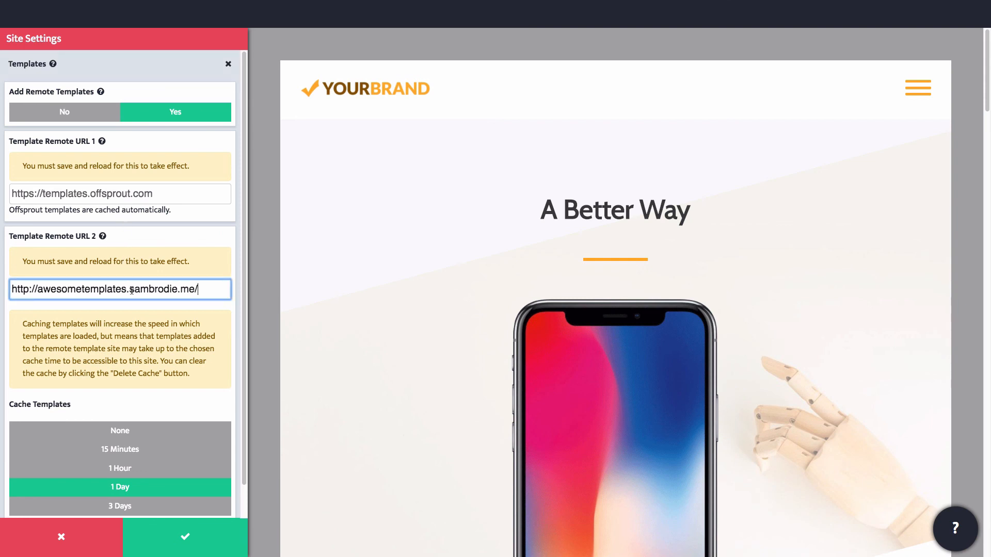
{"action": "scroll", "coordinate": [146, 338], "scroll_direction": "down", "scroll_amount": 1}
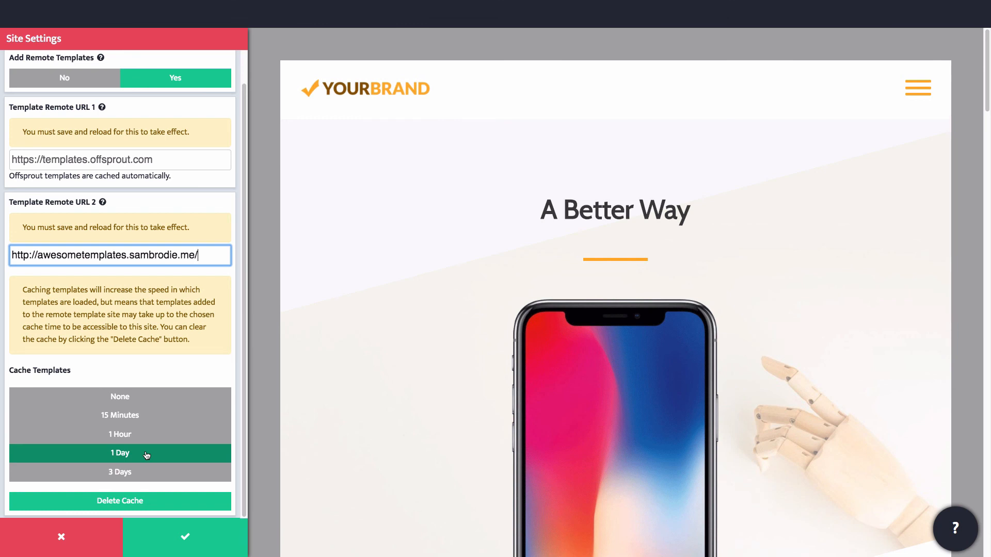
{"action": "left_click", "coordinate": [170, 539]}
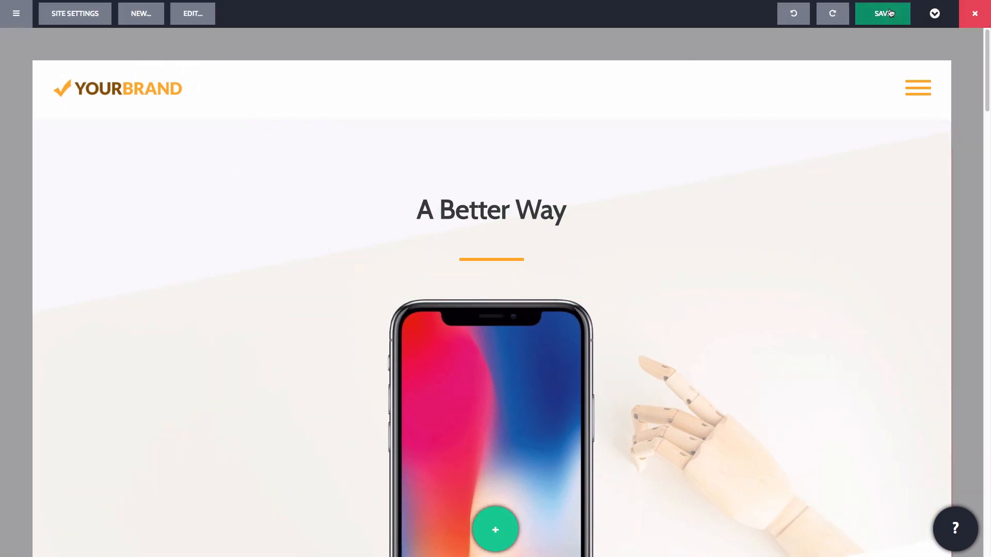
{"action": "left_click", "coordinate": [889, 12]}
{"action": "left_click", "coordinate": [537, 168]}
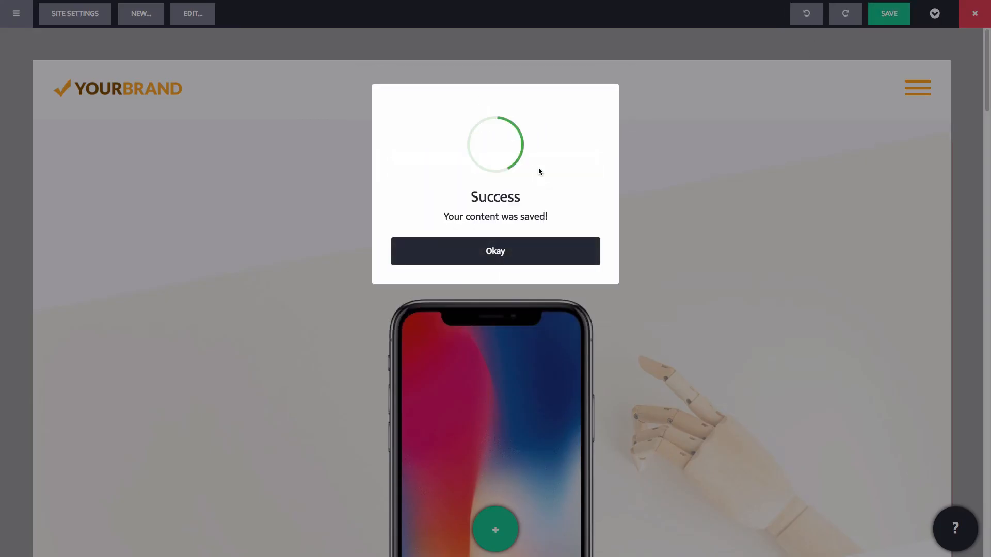
{"action": "left_click", "coordinate": [522, 258]}
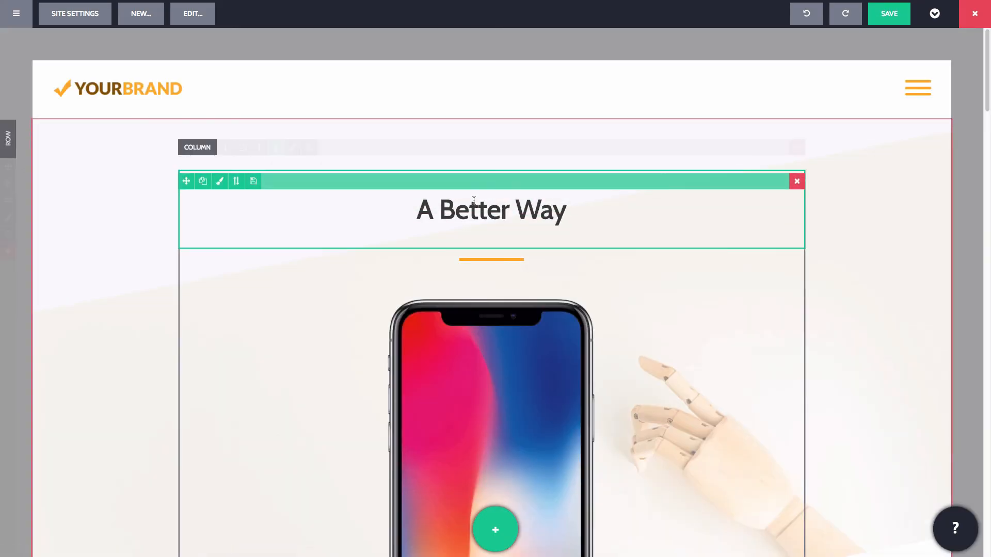
- Create a page titled "Awesome" from the Awesome template in the Awesome Templates folder
{"action": "left_click", "coordinate": [152, 18]}
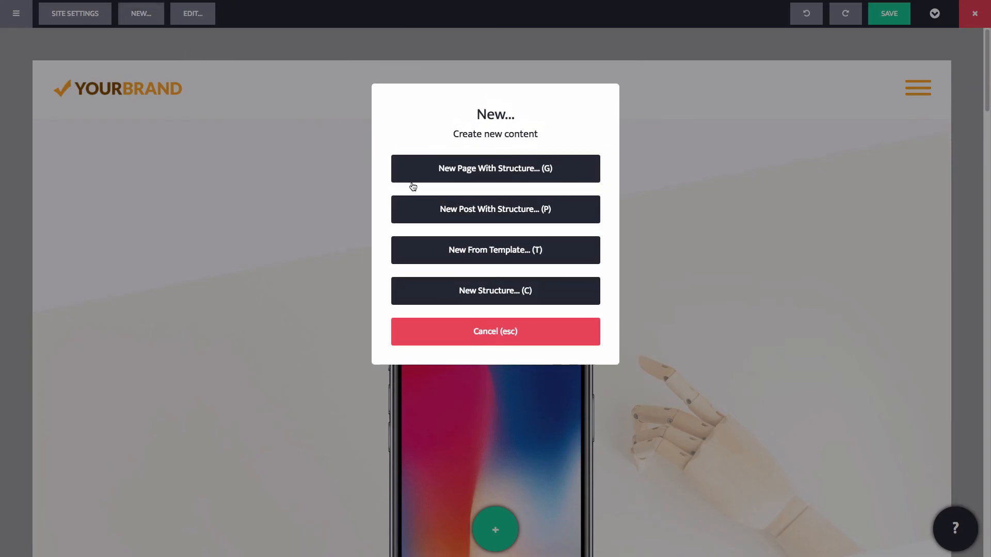
{"action": "left_click", "coordinate": [452, 249]}
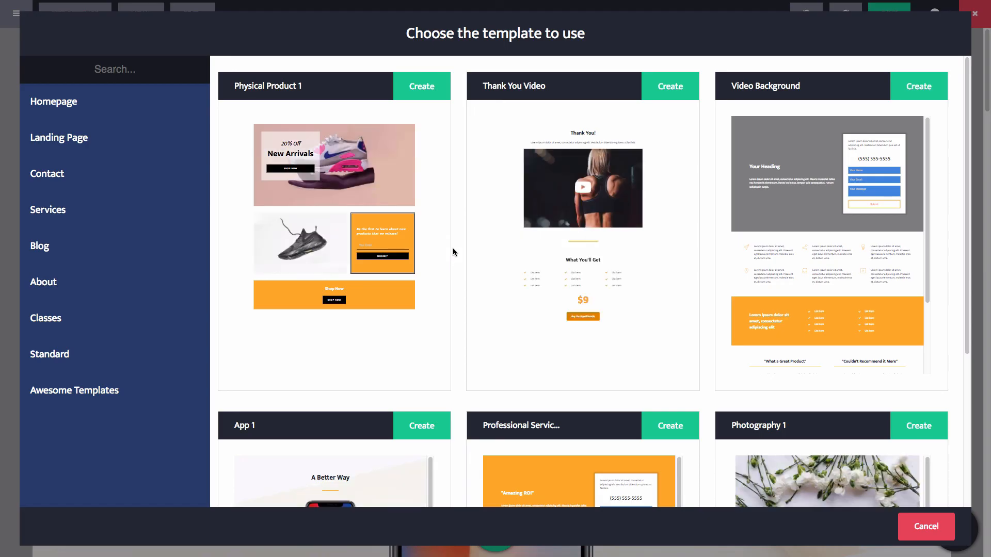
{"action": "left_click", "coordinate": [135, 387]}
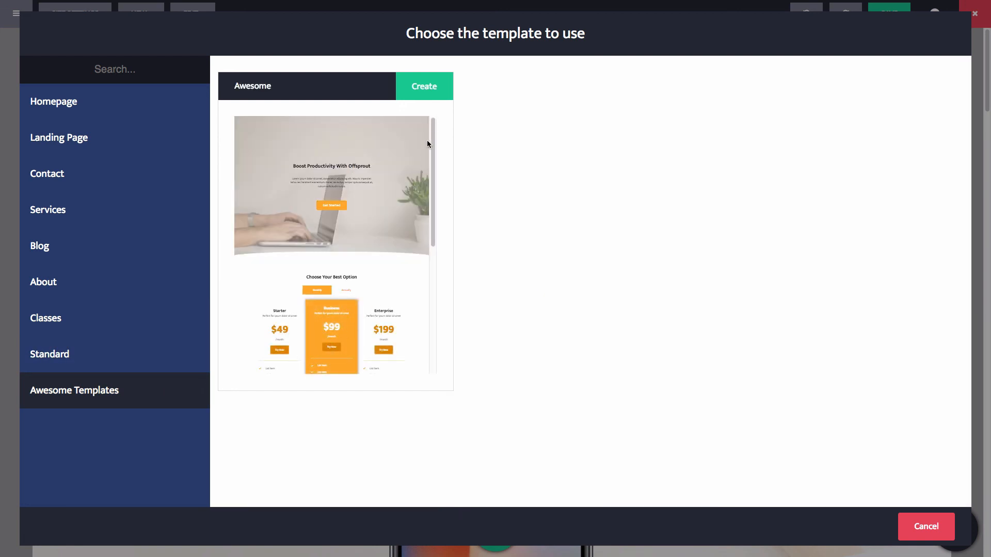
{"action": "left_click", "coordinate": [427, 93]}
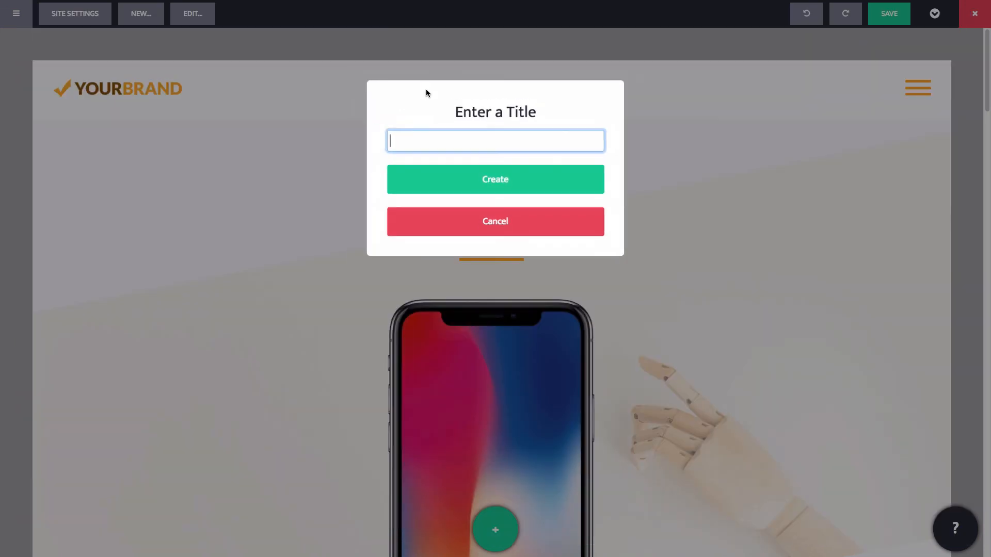
{"action": "type", "text": "Awesome"}
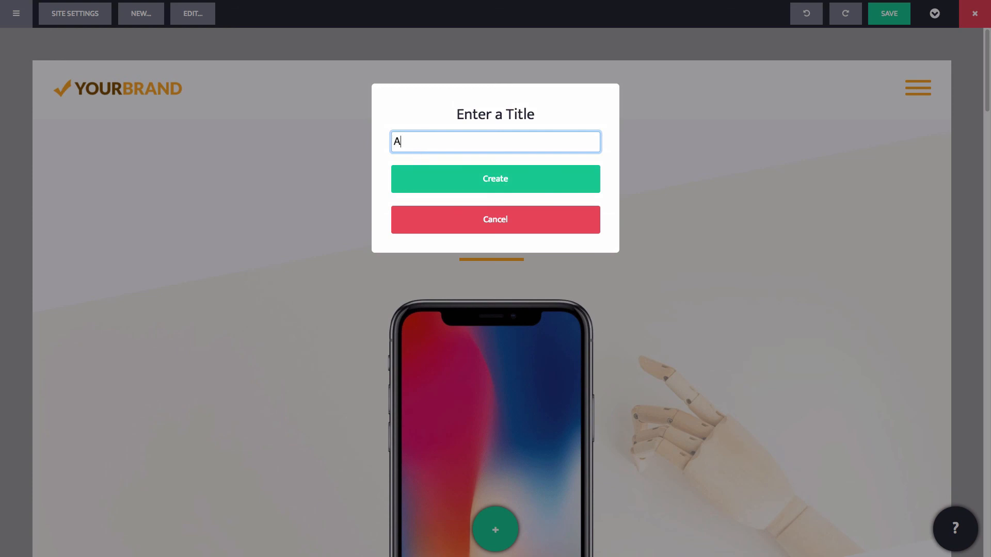
{"action": "left_click", "coordinate": [445, 173]}
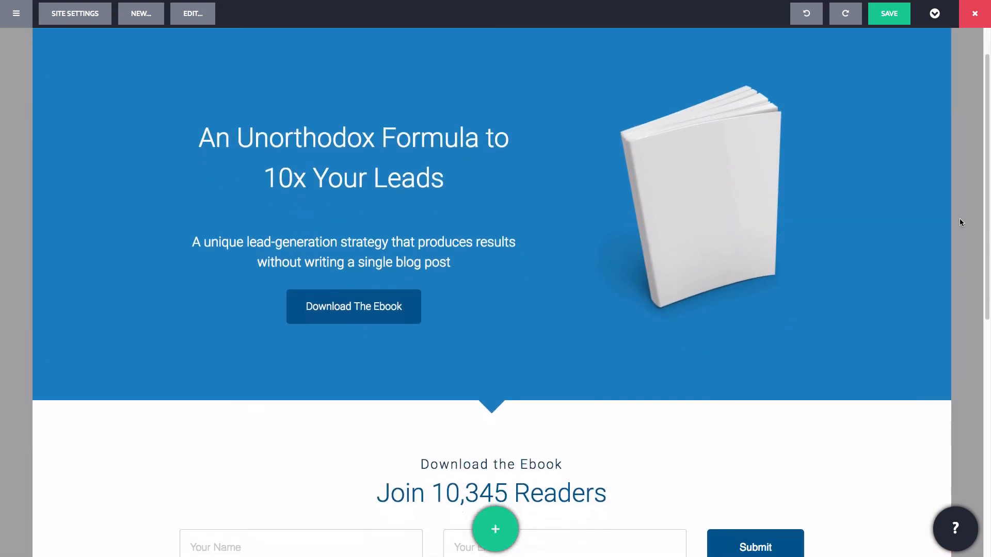
- Save the template site's ebook landing page as a new template named "Awesome 2" in the Awesome Templates folder
{"action": "scroll", "coordinate": [959, 221], "scroll_direction": "down", "scroll_amount": 5}
{"action": "scroll", "coordinate": [961, 232], "scroll_direction": "down", "scroll_amount": 2}
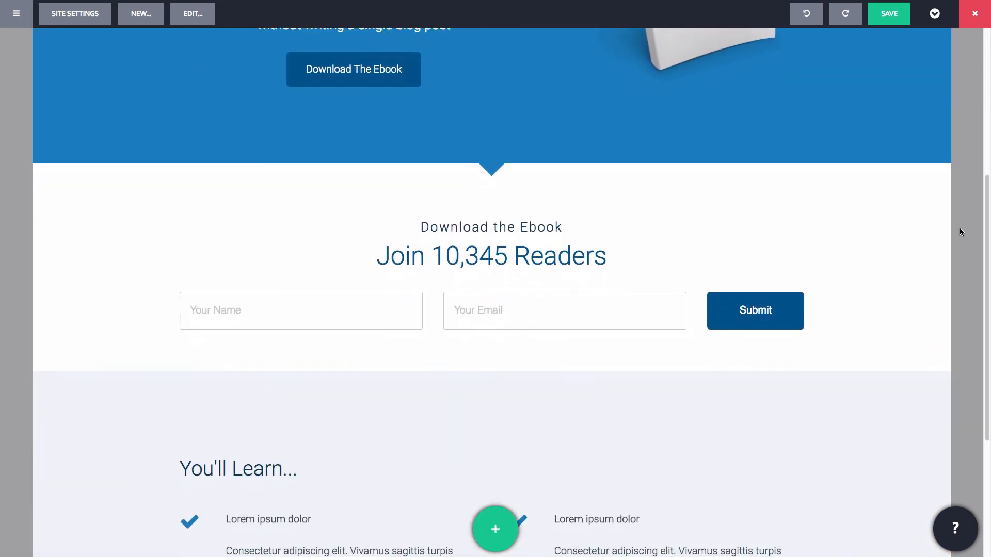
{"action": "left_click", "coordinate": [889, 13]}
{"action": "left_click", "coordinate": [590, 209]}
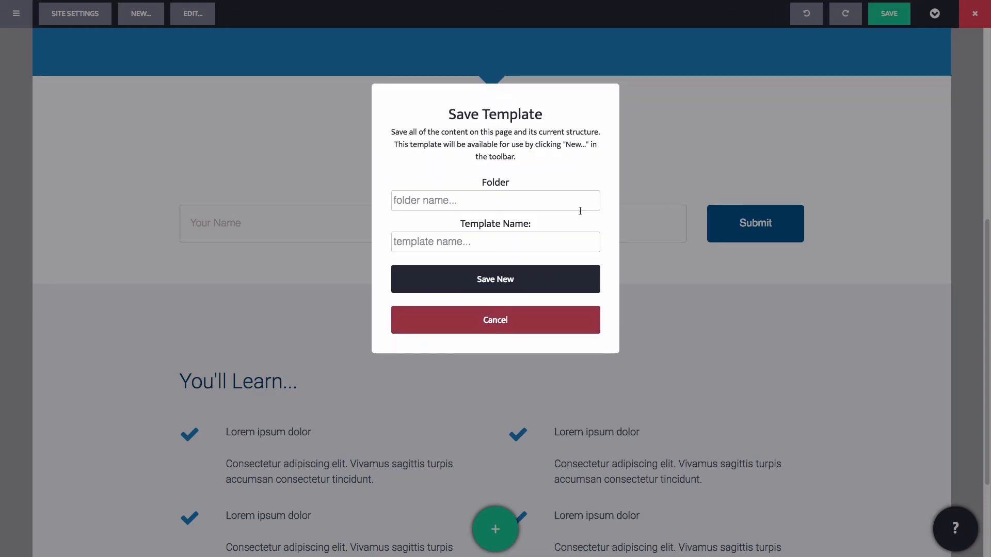
{"action": "left_click", "coordinate": [567, 208]}
{"action": "left_click", "coordinate": [509, 220]}
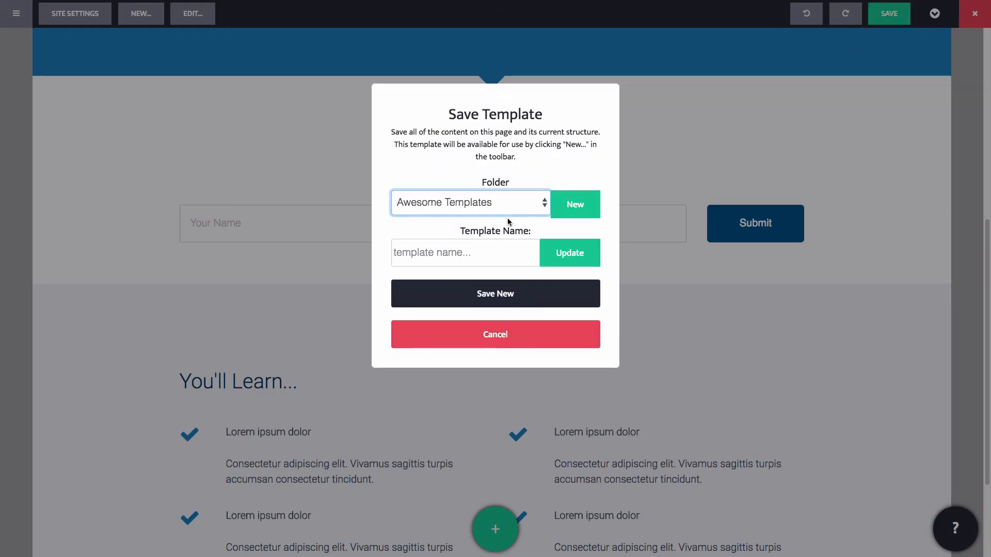
{"action": "left_click", "coordinate": [506, 251]}
{"action": "type", "text": "Awesome 2"}
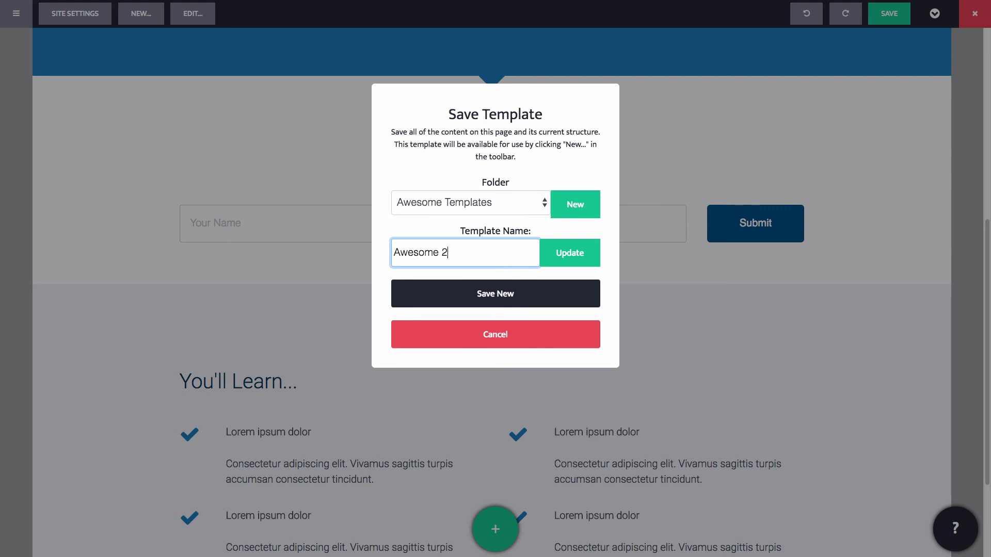
{"action": "left_click", "coordinate": [512, 289]}
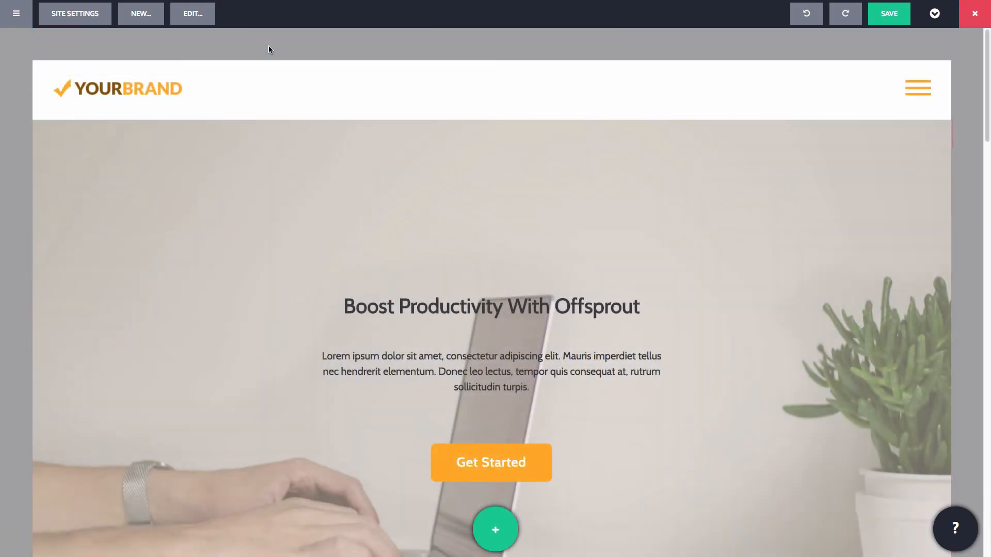
- Check which templates the Awesome Templates folder offers for new content, and close the template chooser without creating anything
{"action": "left_click", "coordinate": [147, 16]}
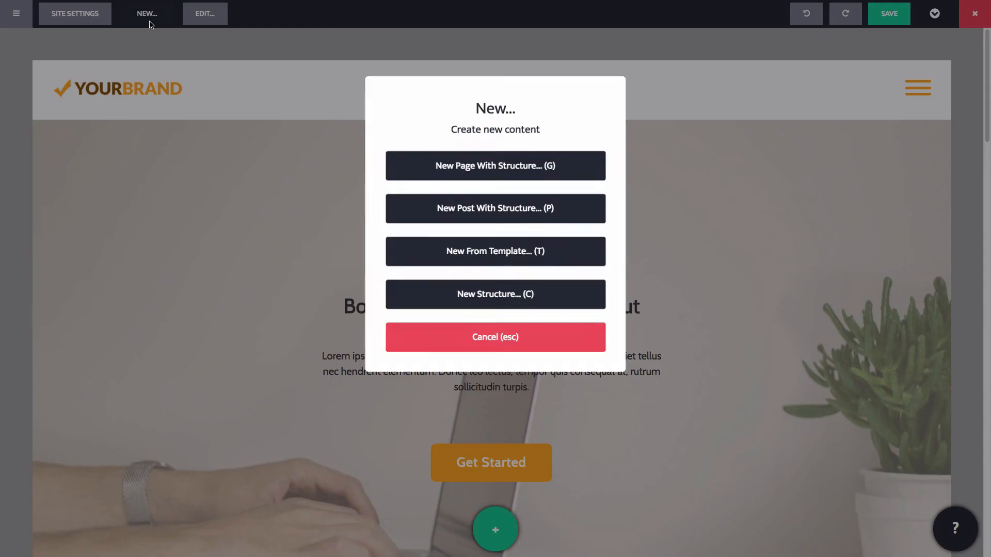
{"action": "left_click", "coordinate": [439, 250]}
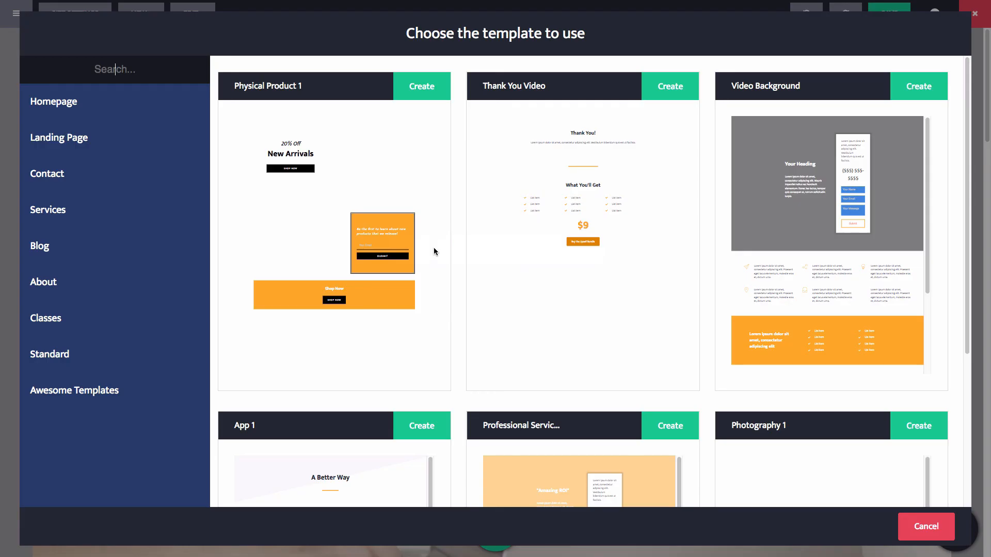
{"action": "left_click", "coordinate": [165, 389]}
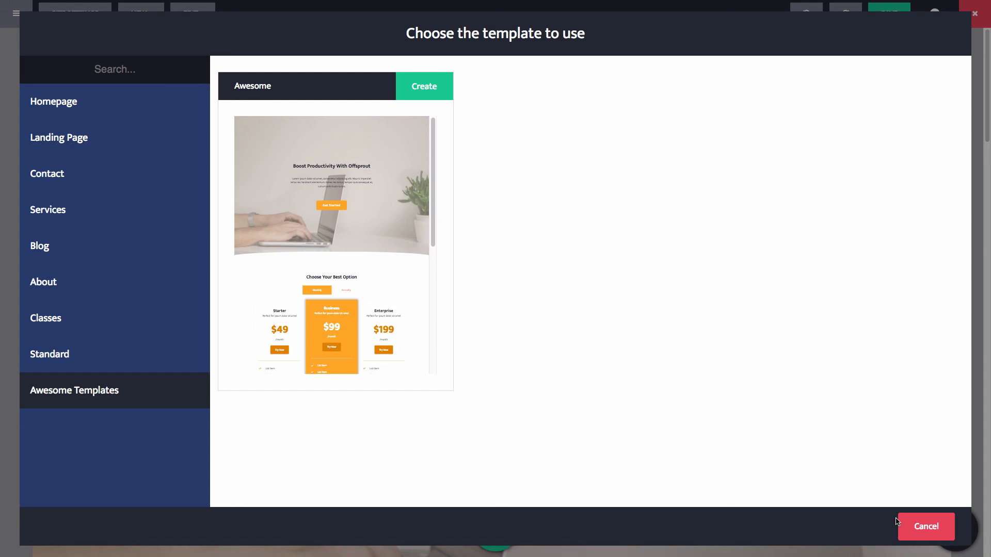
{"action": "left_click", "coordinate": [914, 526]}
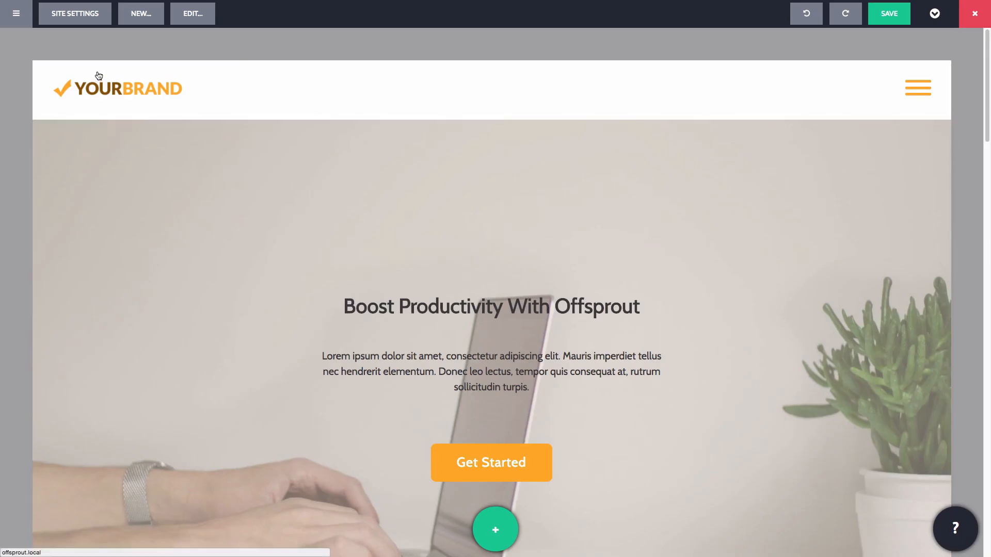
- Delete the remote template cache in the site's template settings and accept the settings
{"action": "left_click", "coordinate": [80, 23]}
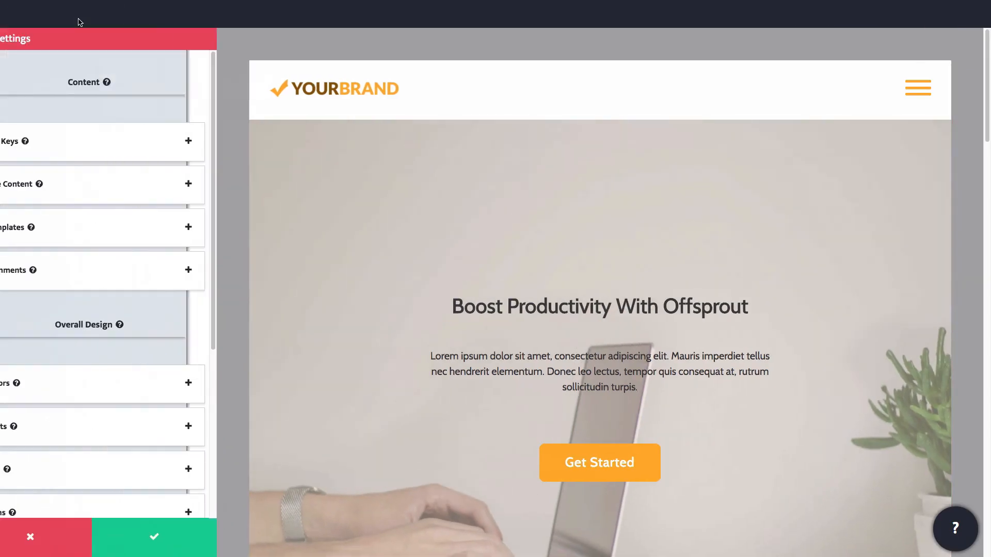
{"action": "left_click", "coordinate": [123, 220]}
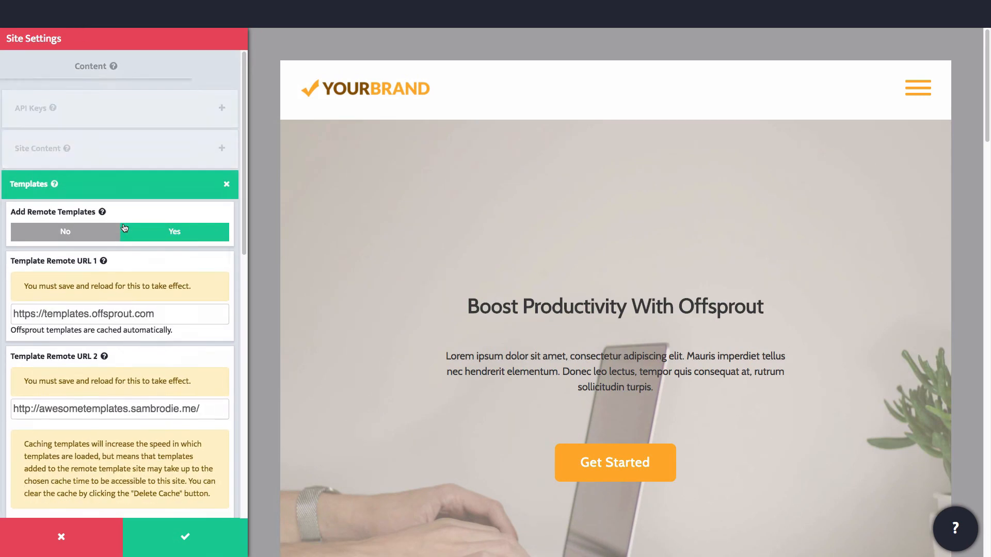
{"action": "scroll", "coordinate": [123, 222], "scroll_direction": "down", "scroll_amount": 3}
{"action": "scroll", "coordinate": [122, 338], "scroll_direction": "down", "scroll_amount": 2}
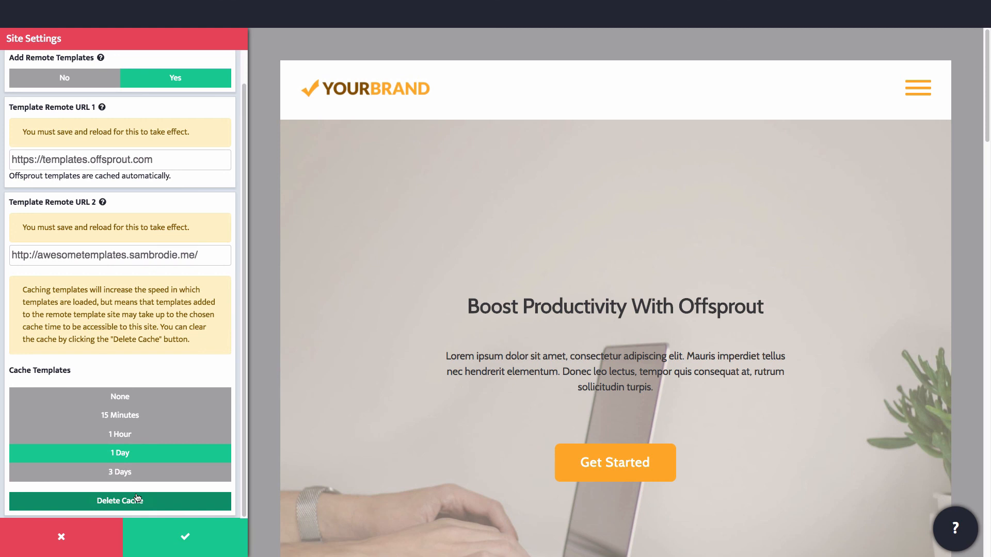
{"action": "left_click", "coordinate": [166, 533]}
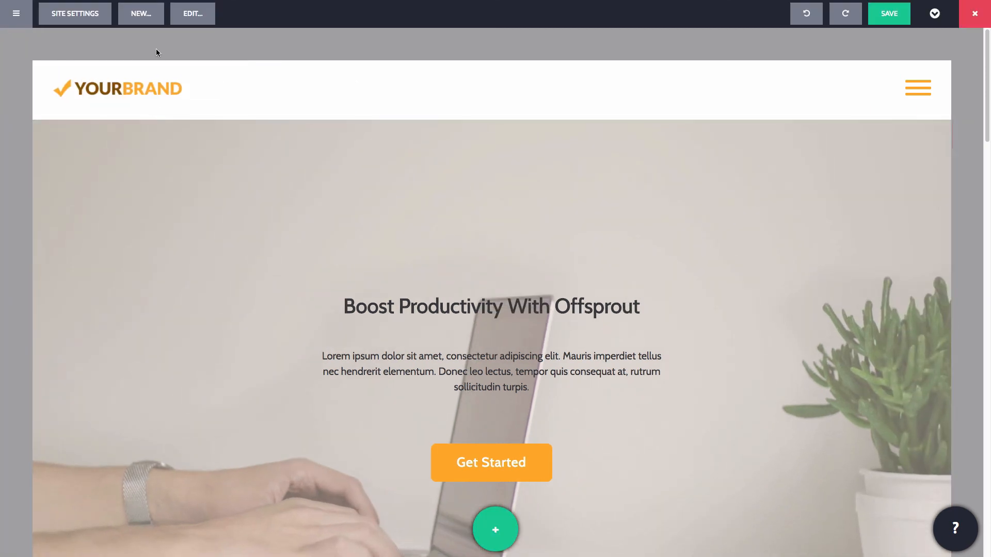
- Examine the Awesome Templates folder again among the templates for new content after clearing the cache
{"action": "left_click", "coordinate": [140, 14]}
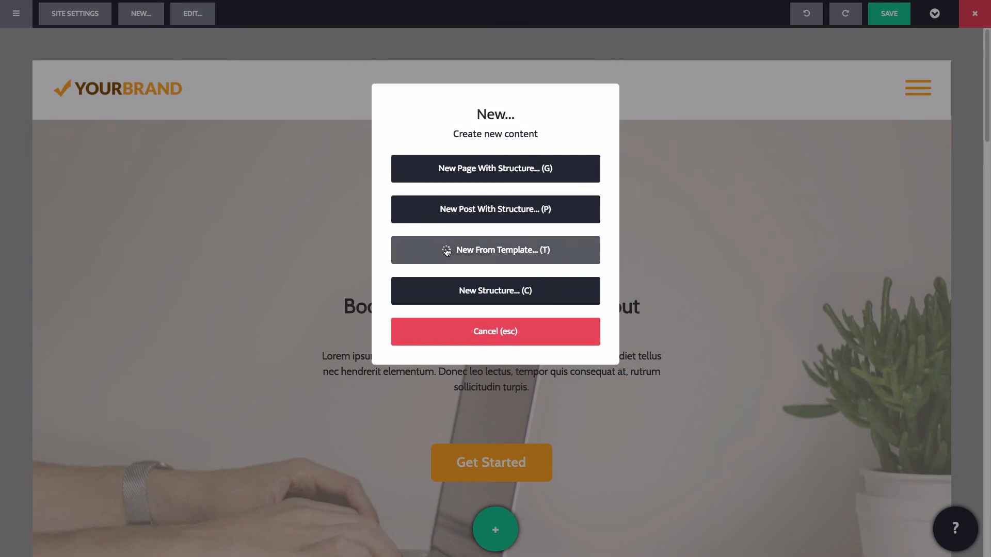
{"action": "left_click", "coordinate": [447, 251]}
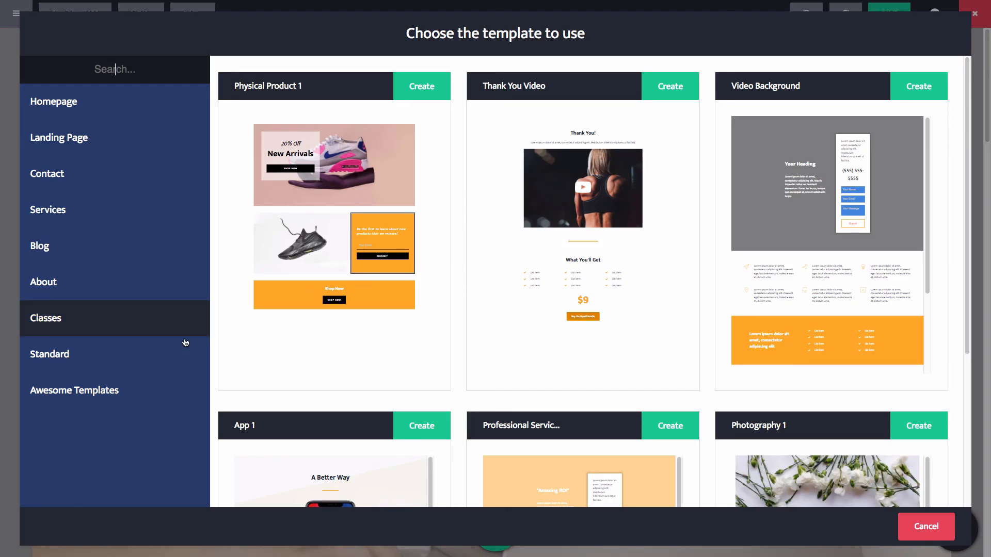
{"action": "left_click", "coordinate": [129, 390]}
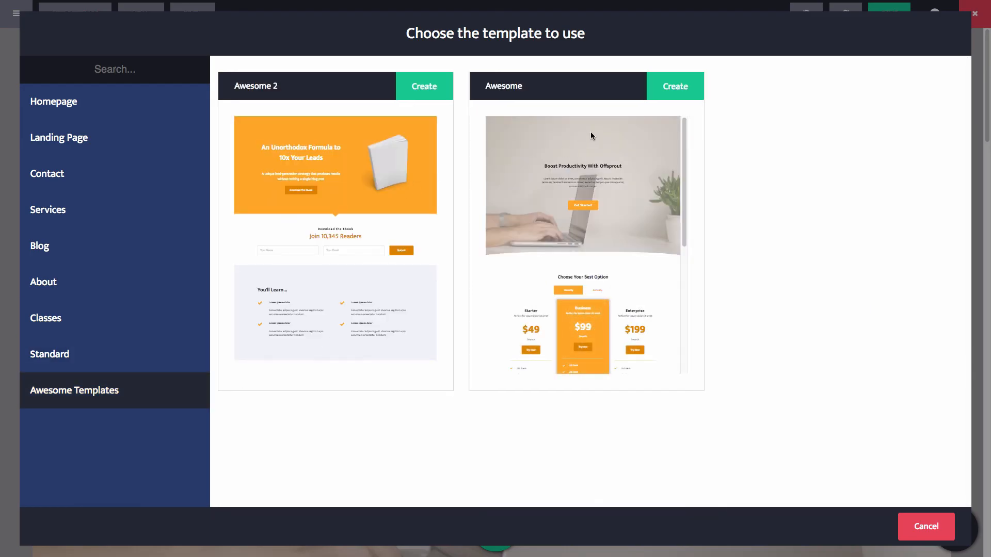